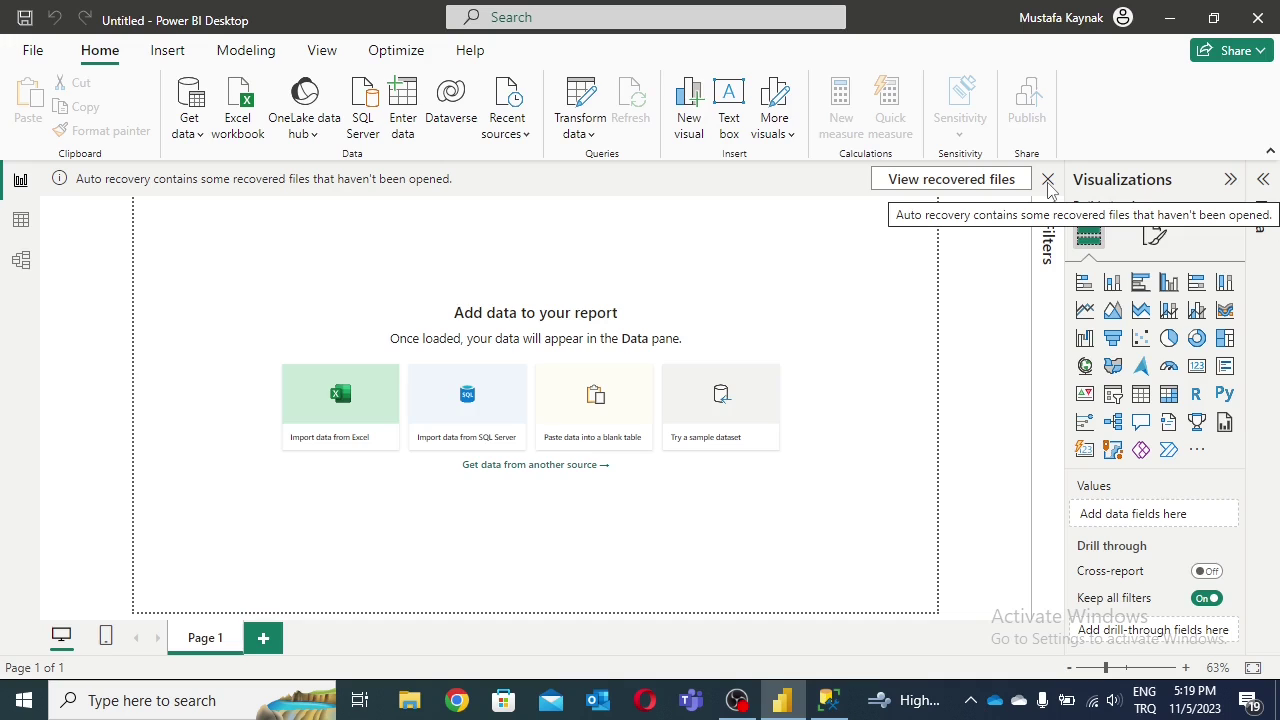
Dismiss the auto-recovery notice, choosing to view the recovered files later.
{"action": "left_click", "coordinate": [1048, 182]}
{"action": "left_click", "coordinate": [578, 350]}
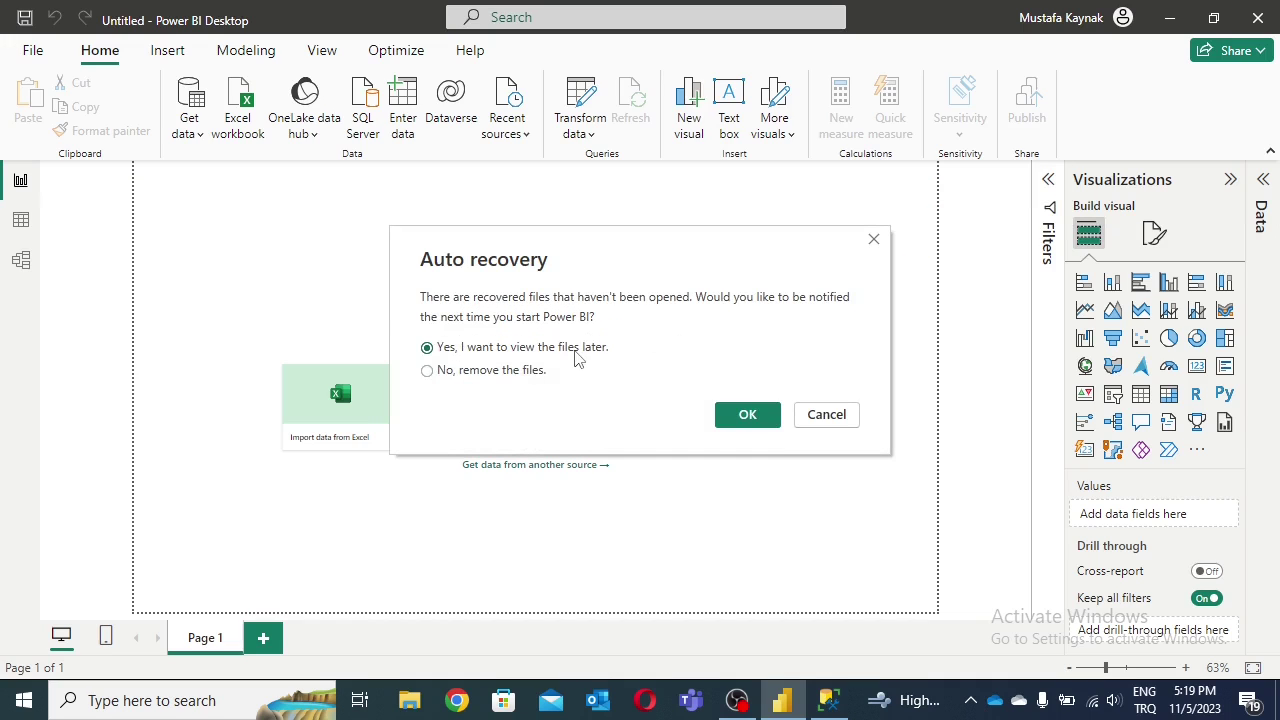
{"action": "left_click", "coordinate": [748, 414]}
Choose SQL Server from Get data and enter '.' as the server name.
{"action": "left_click", "coordinate": [200, 145]}
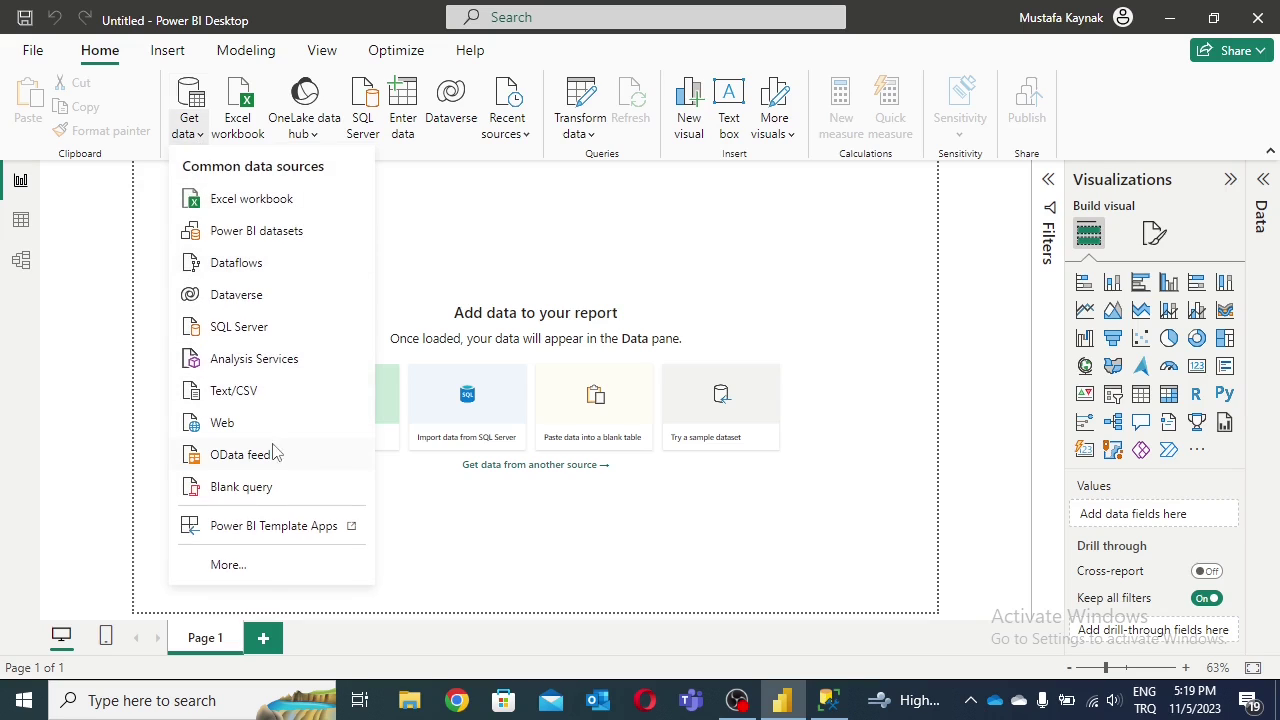
{"action": "key", "text": "Escape"}
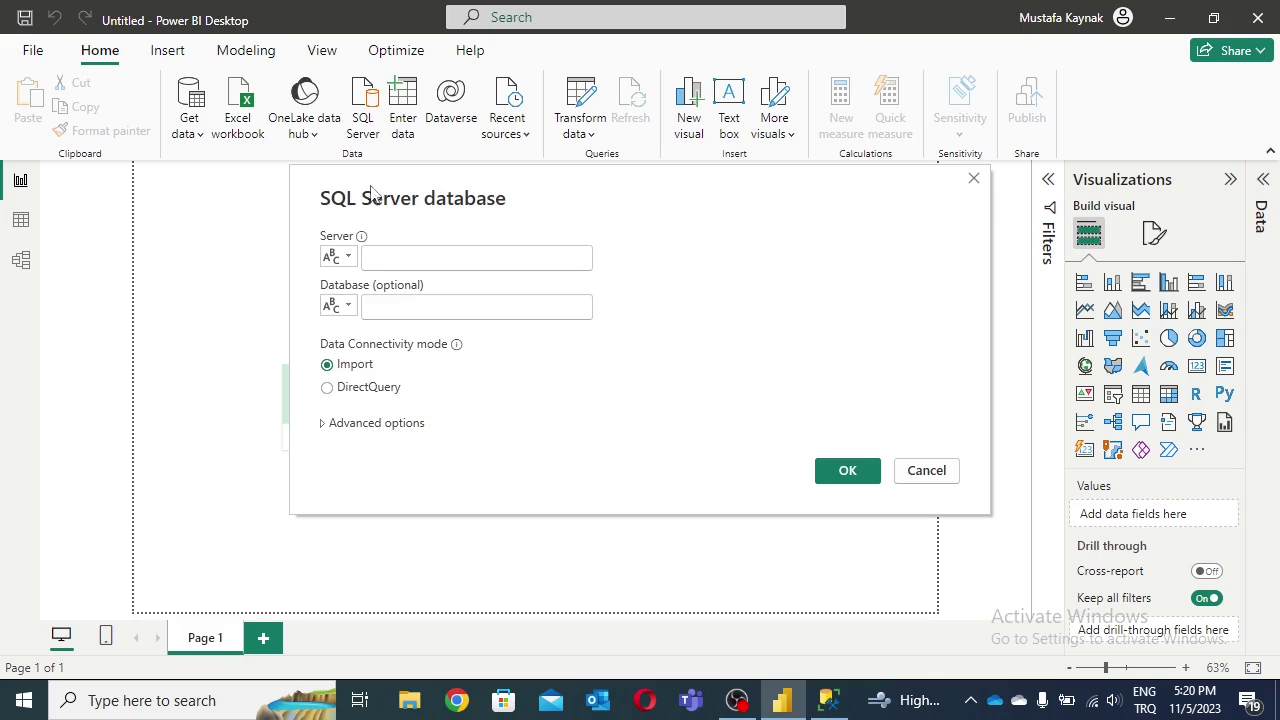
{"action": "left_click", "coordinate": [481, 255]}
{"action": "type", "text": "."}
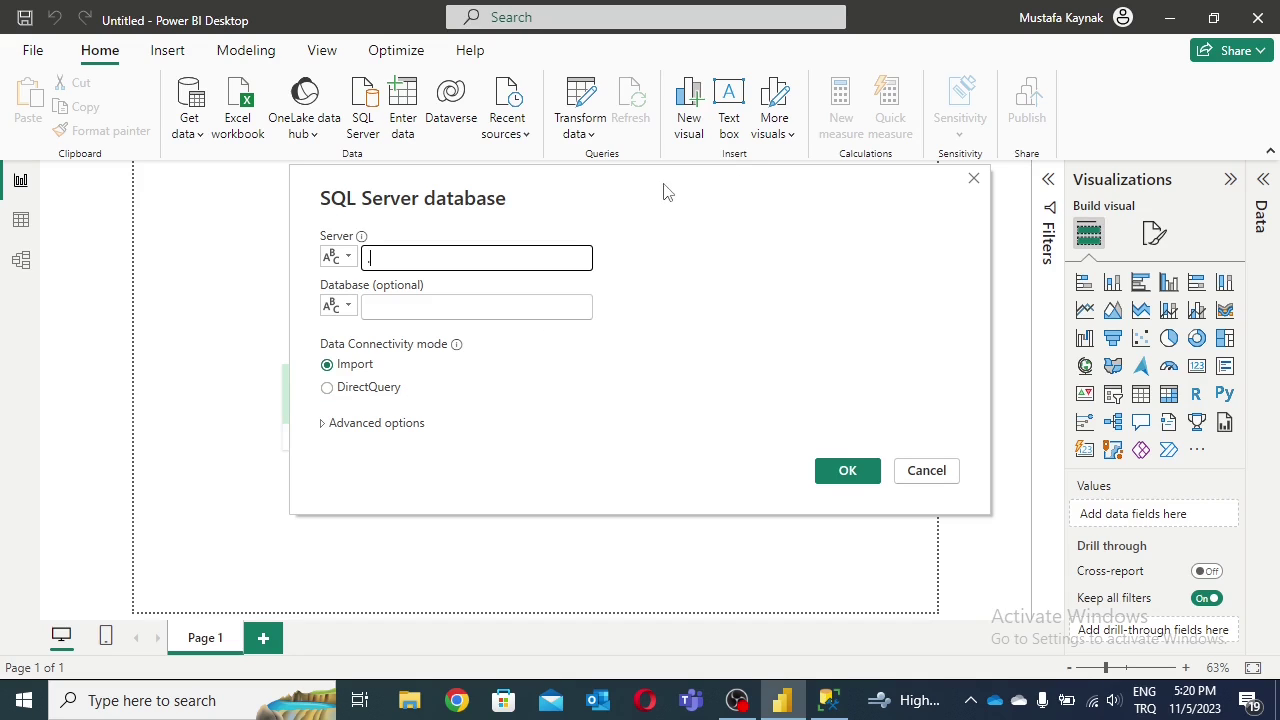
{"action": "left_click_drag", "start_coordinate": [663, 191], "coordinate": [677, 182]}
Expand the advanced options and set the data connectivity mode to DirectQuery.
{"action": "left_click", "coordinate": [351, 411]}
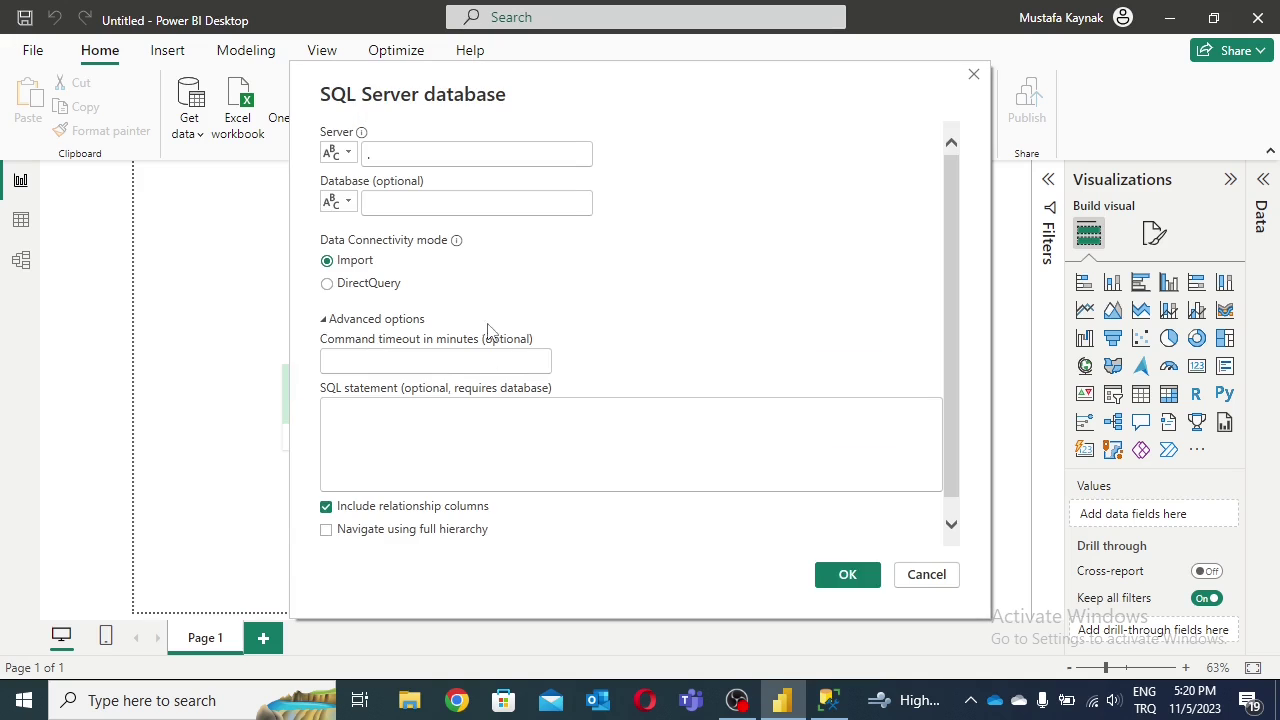
{"action": "left_click", "coordinate": [334, 322]}
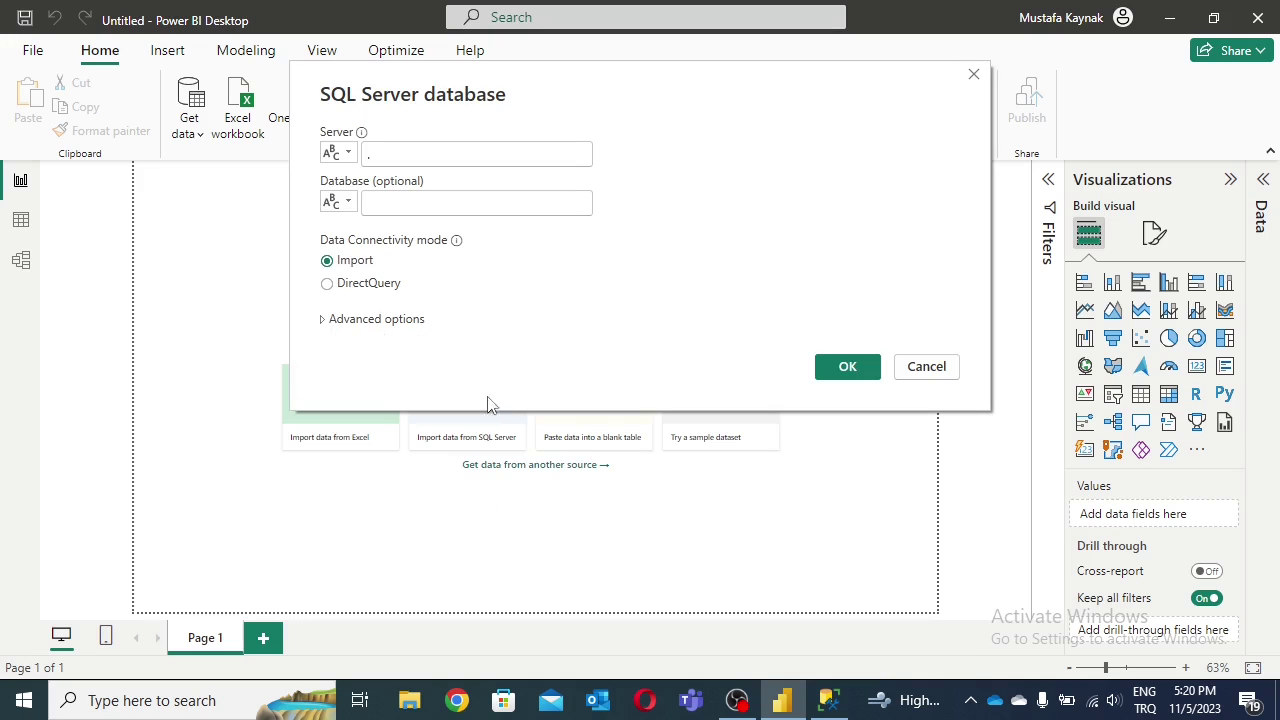
{"action": "left_click", "coordinate": [334, 322]}
{"action": "left_click", "coordinate": [328, 284]}
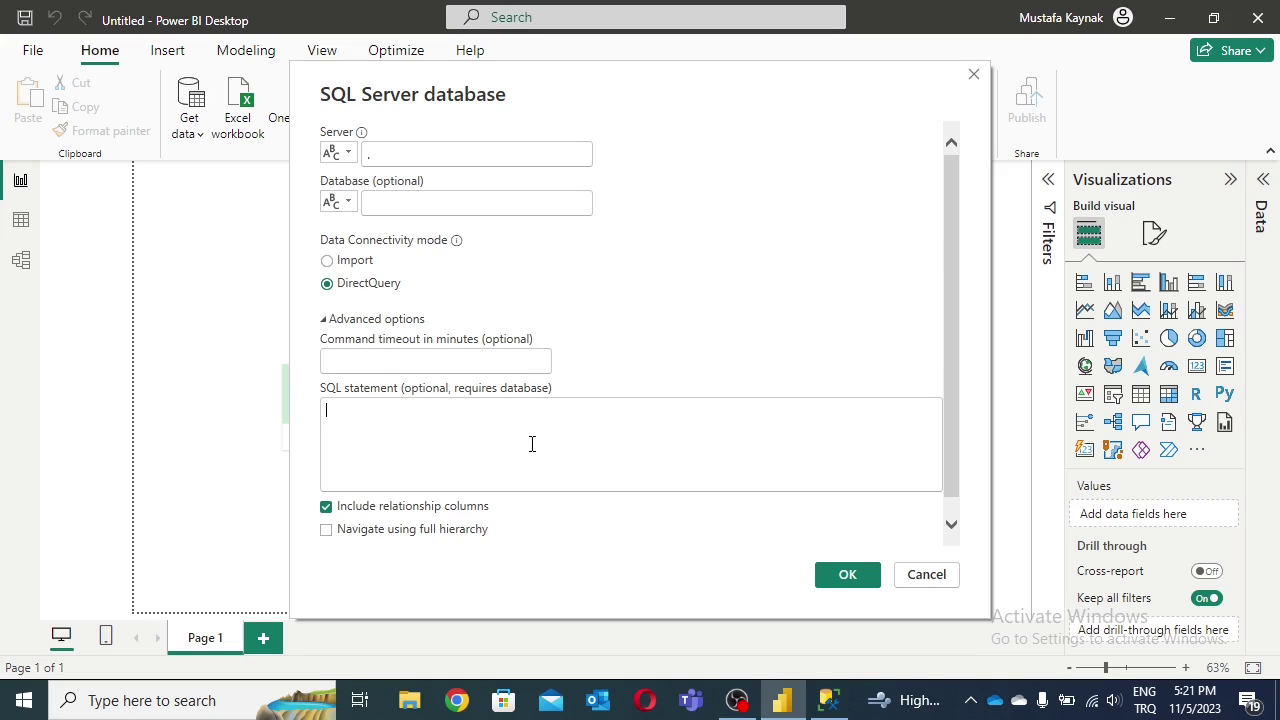
{"action": "left_click", "coordinate": [369, 400]}
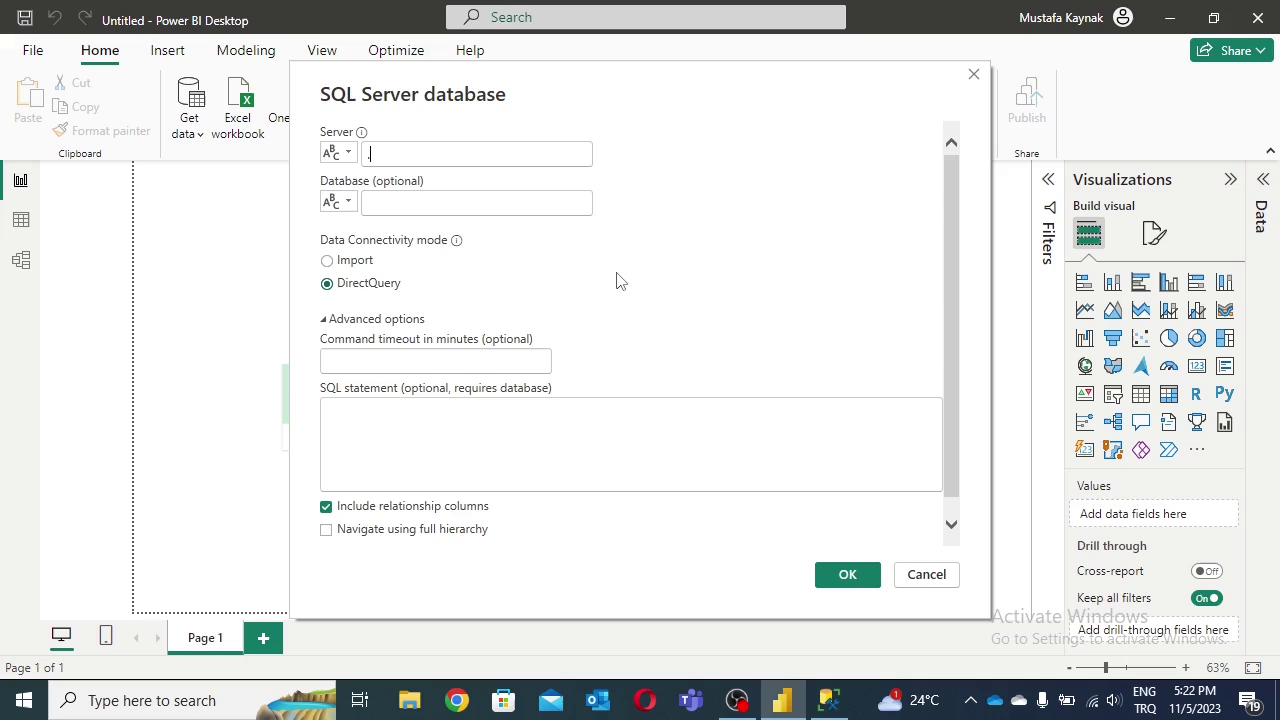
Confirm the DirectQuery connection to server '.'.
{"action": "left_click", "coordinate": [562, 439]}
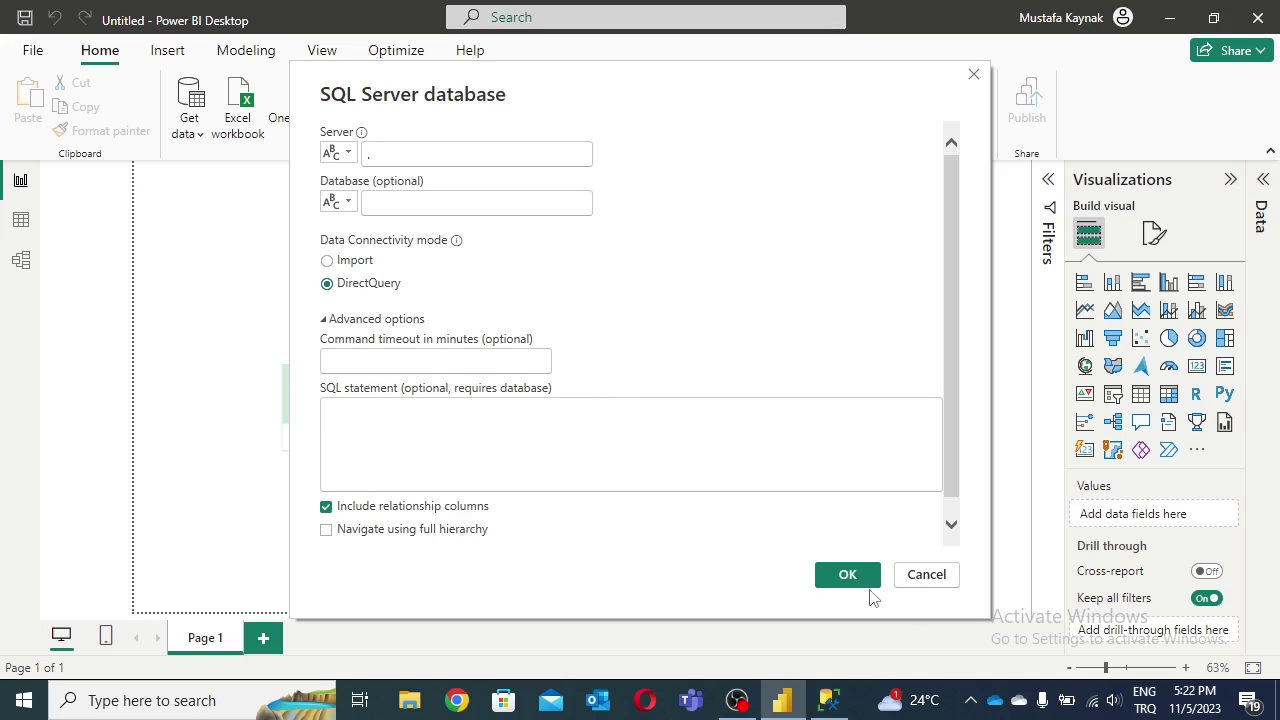
{"action": "left_click", "coordinate": [838, 570]}
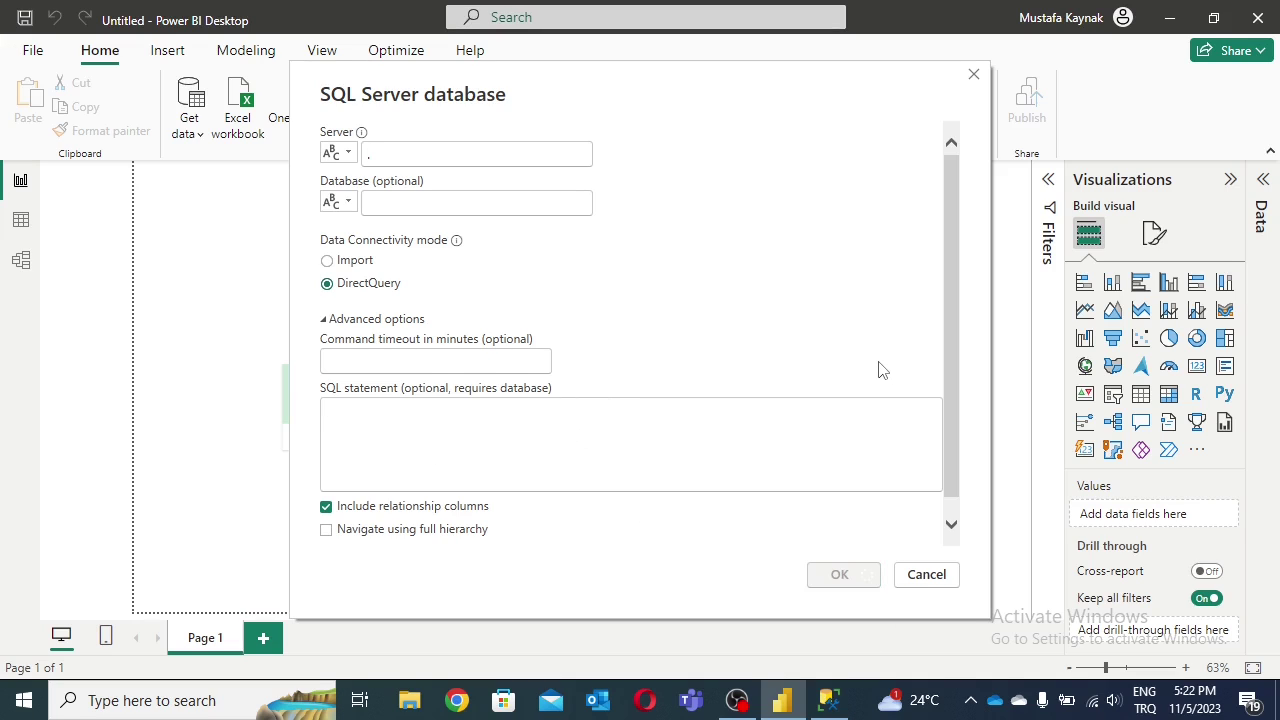
{"action": "key", "text": "Escape"}
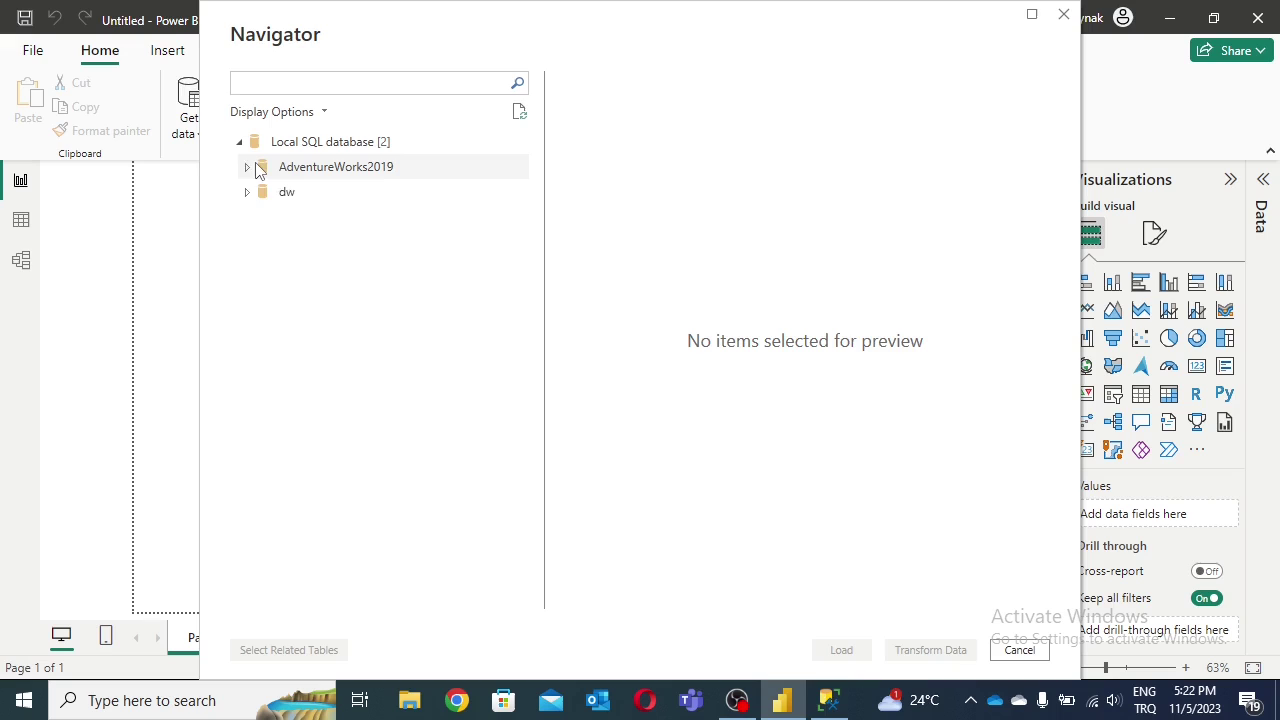
Expand AdventureWorks2019 in the Navigator and preview the PB_SAMPLE table.
{"action": "left_click", "coordinate": [247, 167]}
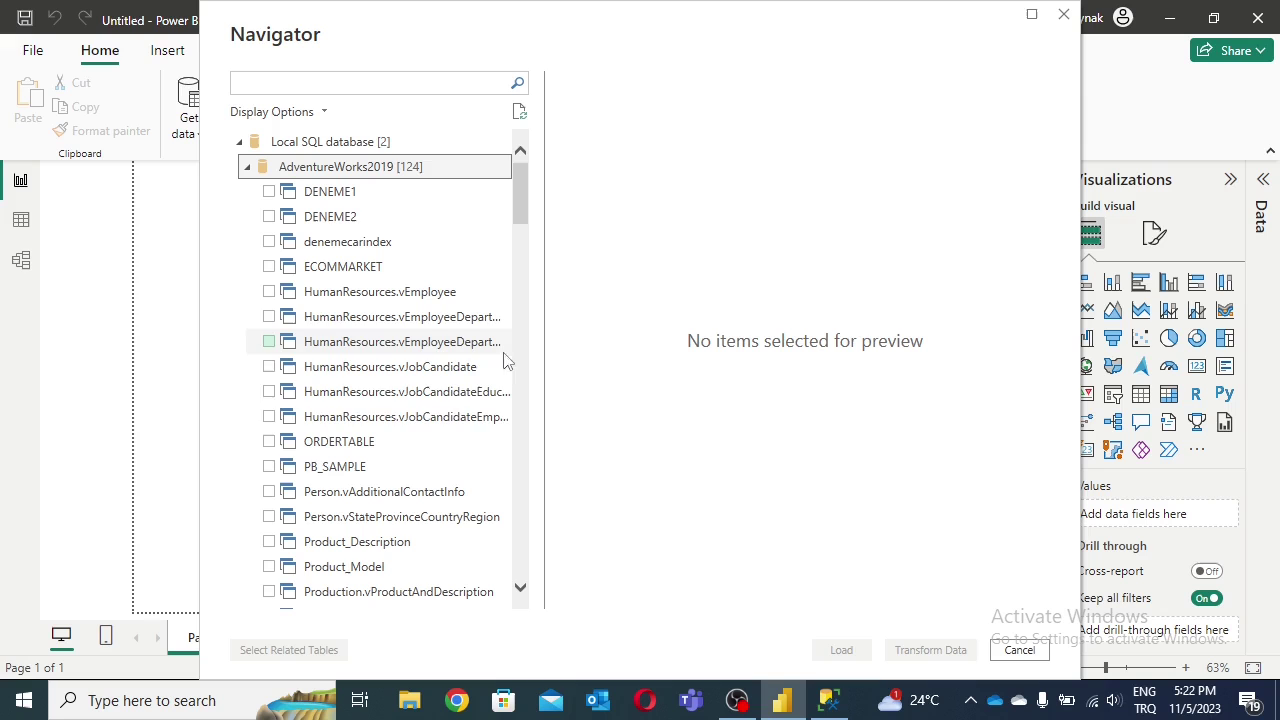
{"action": "scroll", "coordinate": [473, 350], "scroll_direction": "down", "scroll_amount": 6}
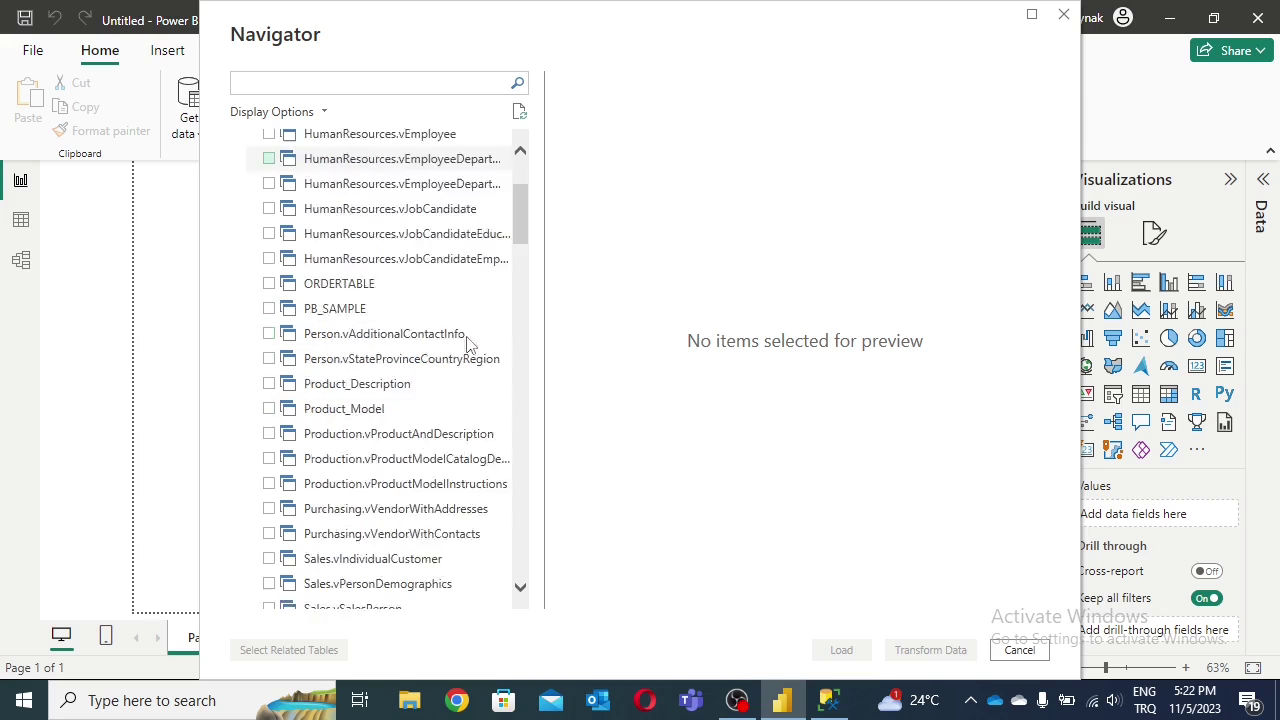
{"action": "scroll", "coordinate": [453, 360], "scroll_direction": "up", "scroll_amount": 3}
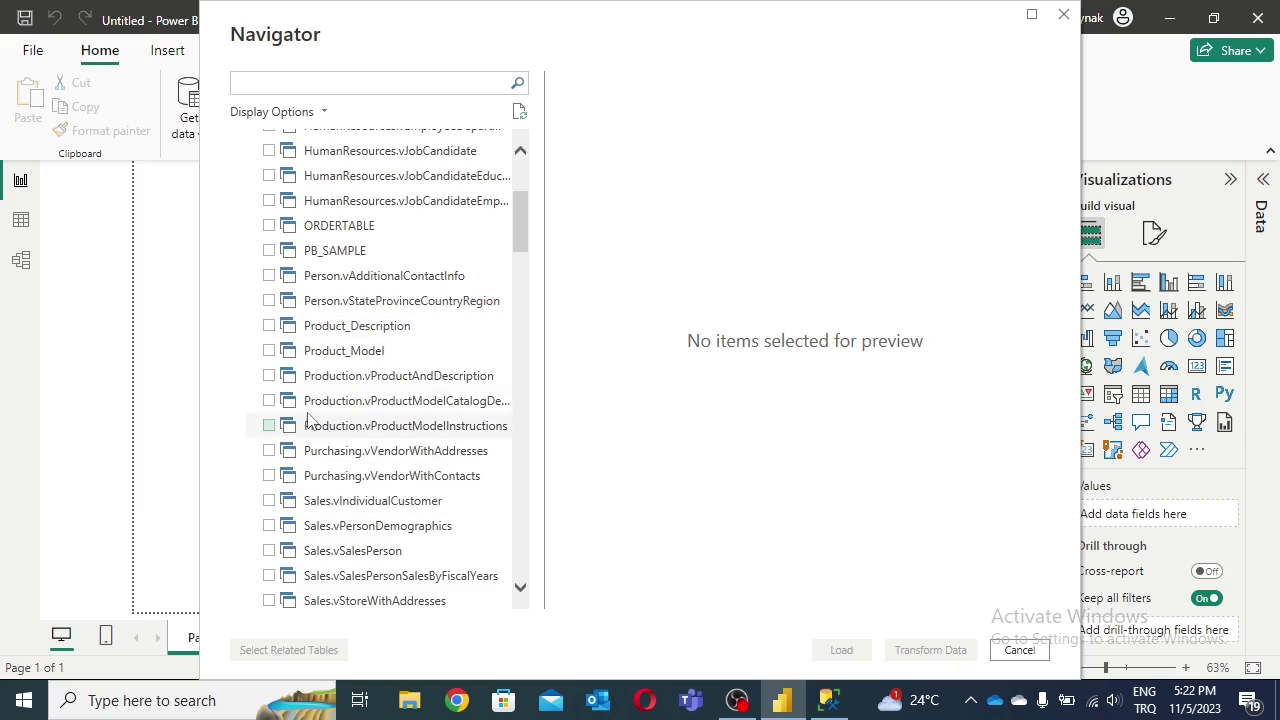
{"action": "scroll", "coordinate": [338, 450], "scroll_direction": "down", "scroll_amount": 1}
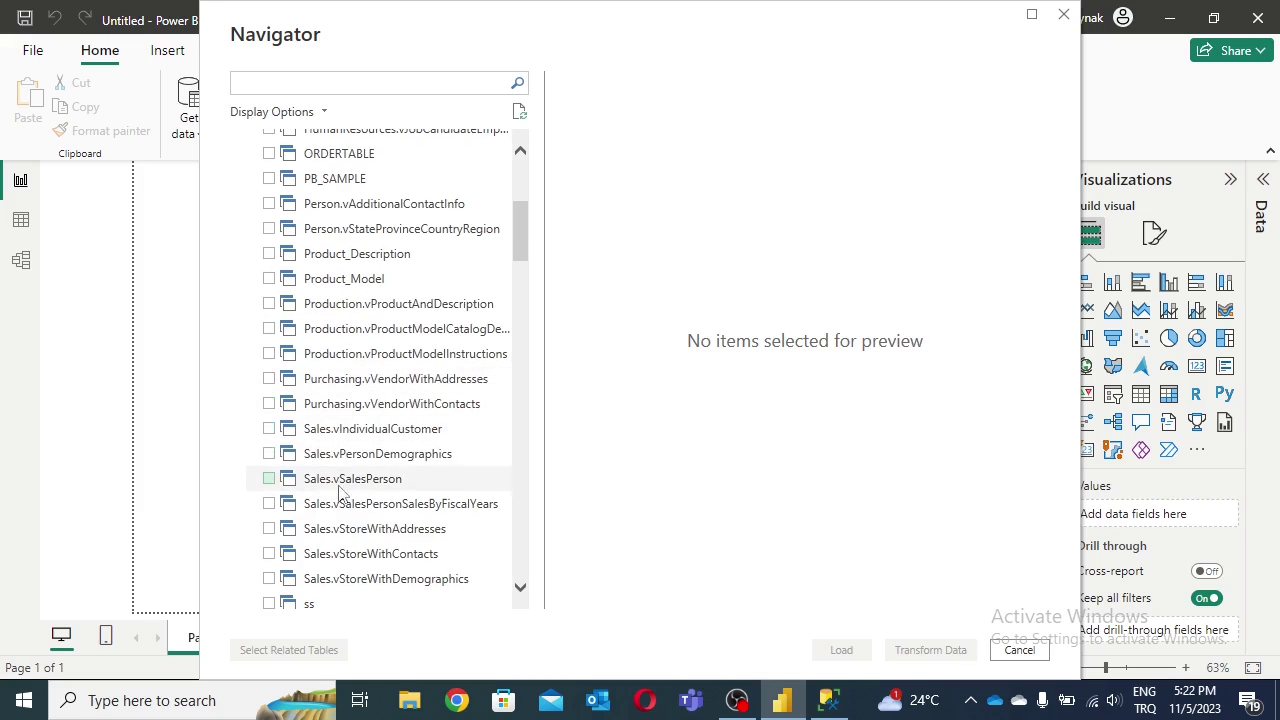
{"action": "scroll", "coordinate": [340, 455], "scroll_direction": "down", "scroll_amount": 12}
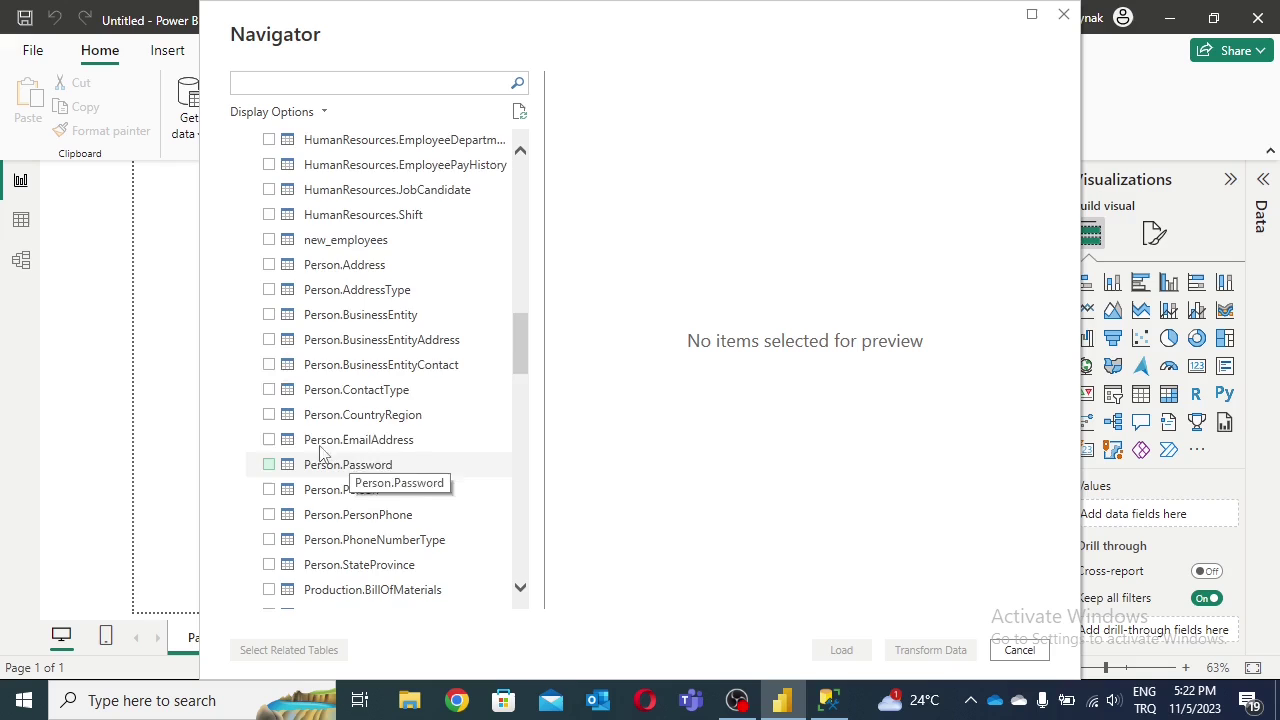
{"action": "scroll", "coordinate": [350, 463], "scroll_direction": "up", "scroll_amount": 15}
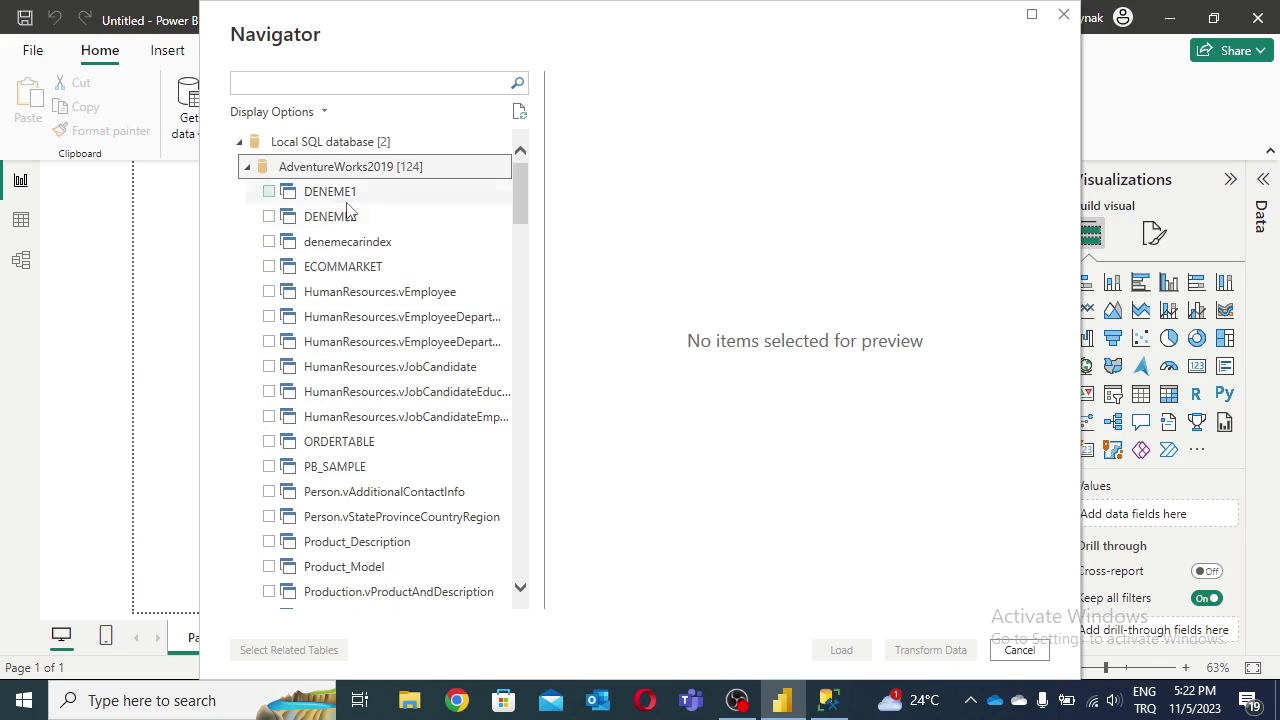
{"action": "left_click", "coordinate": [311, 461]}
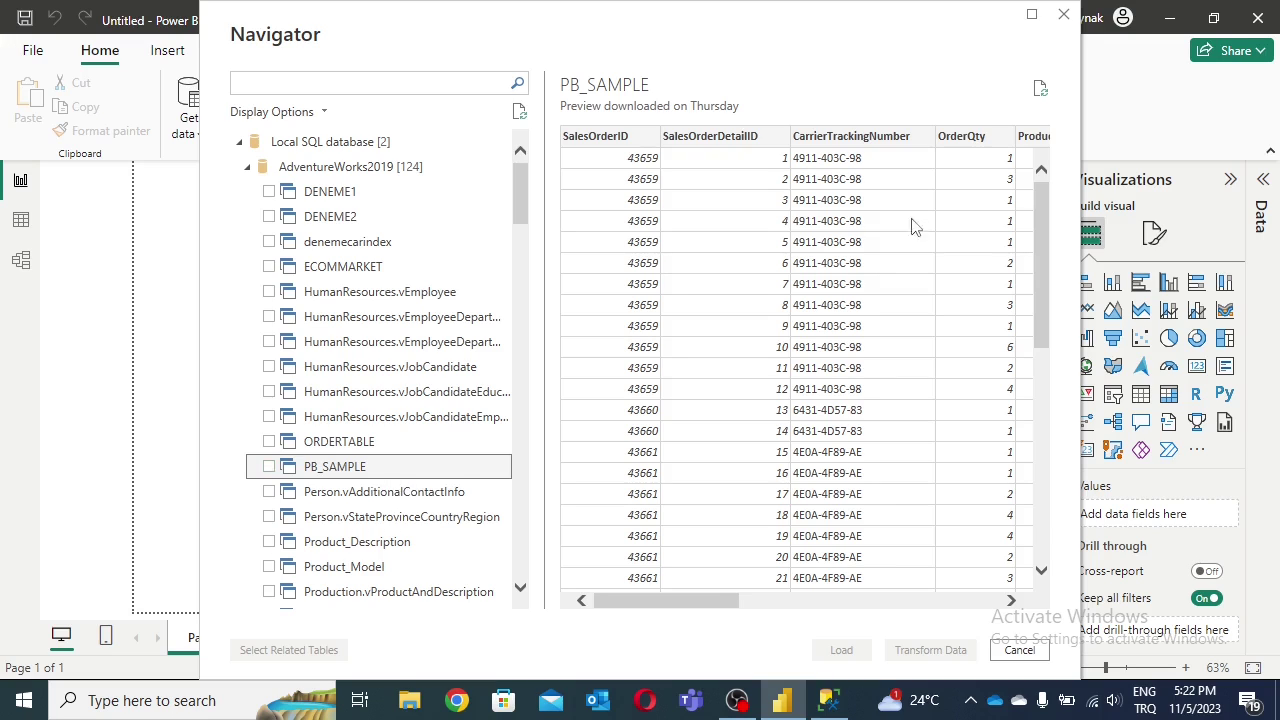
In SSMS, run Select Top 1000 Rows on the dbo.PB_SAMPLE view in AdventureWorks2019.
{"action": "left_click", "coordinate": [828, 700]}
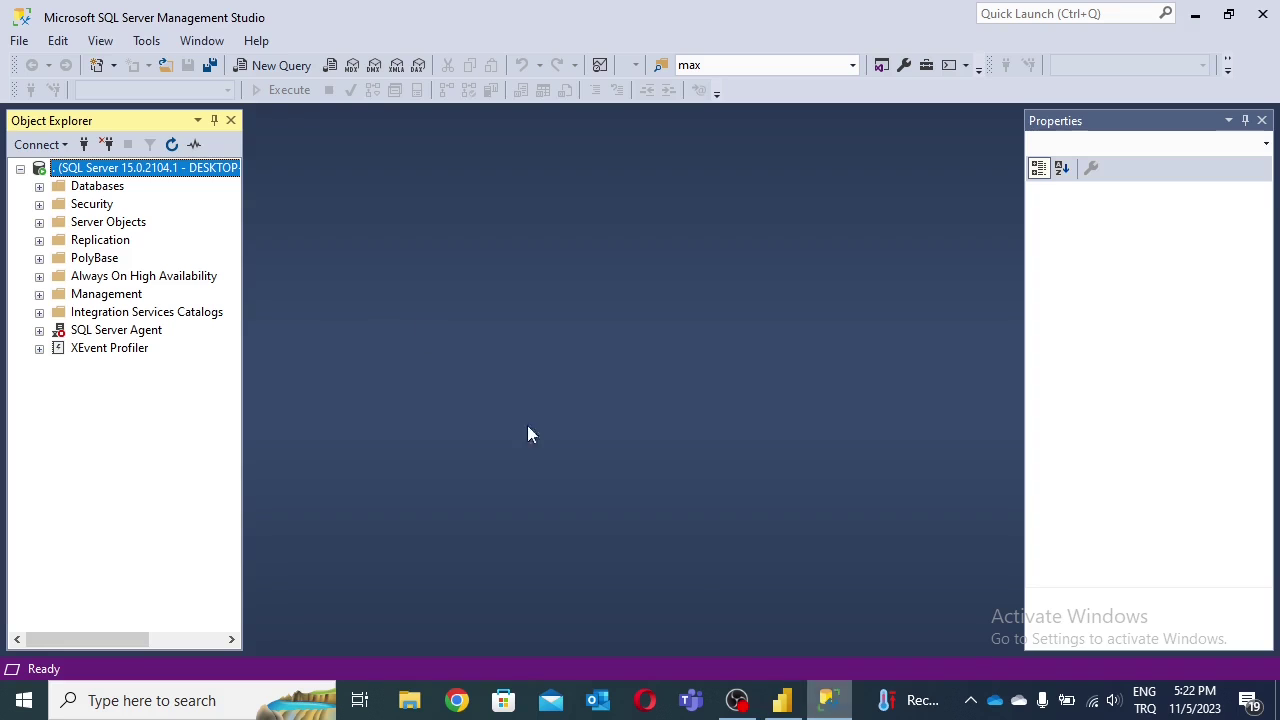
{"action": "left_click", "coordinate": [39, 204]}
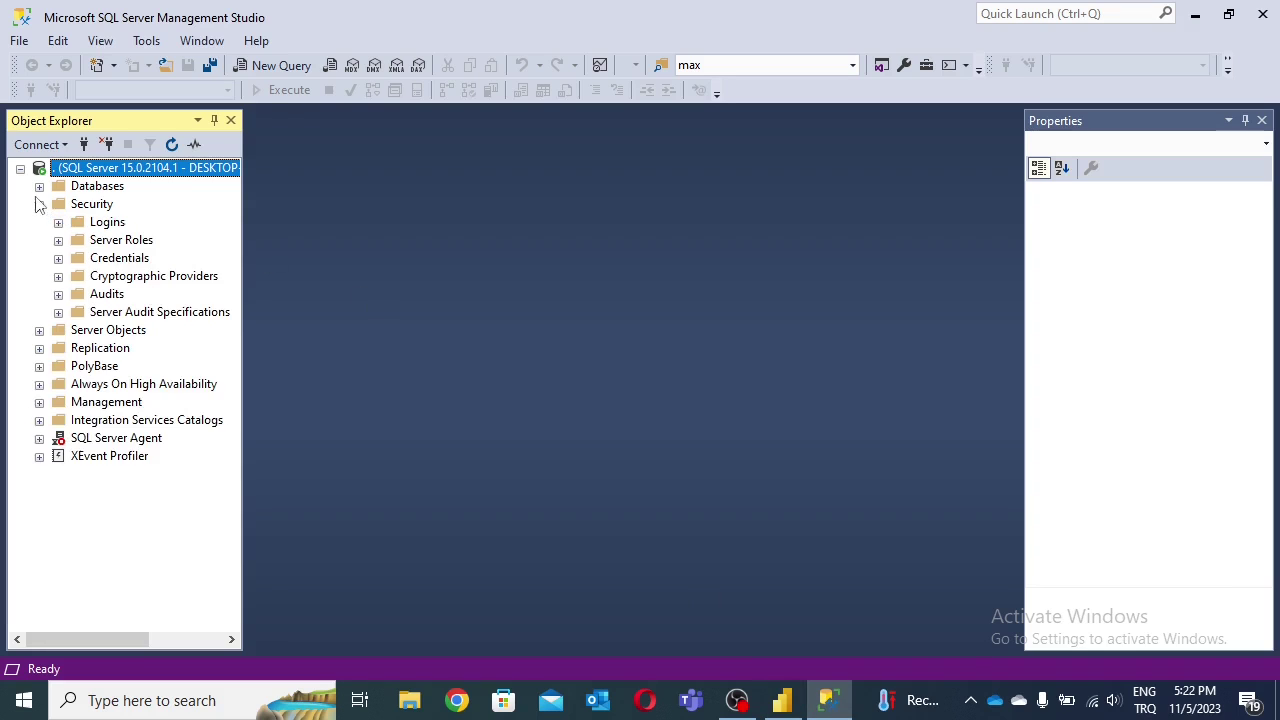
{"action": "left_click", "coordinate": [39, 204]}
{"action": "left_click", "coordinate": [39, 186]}
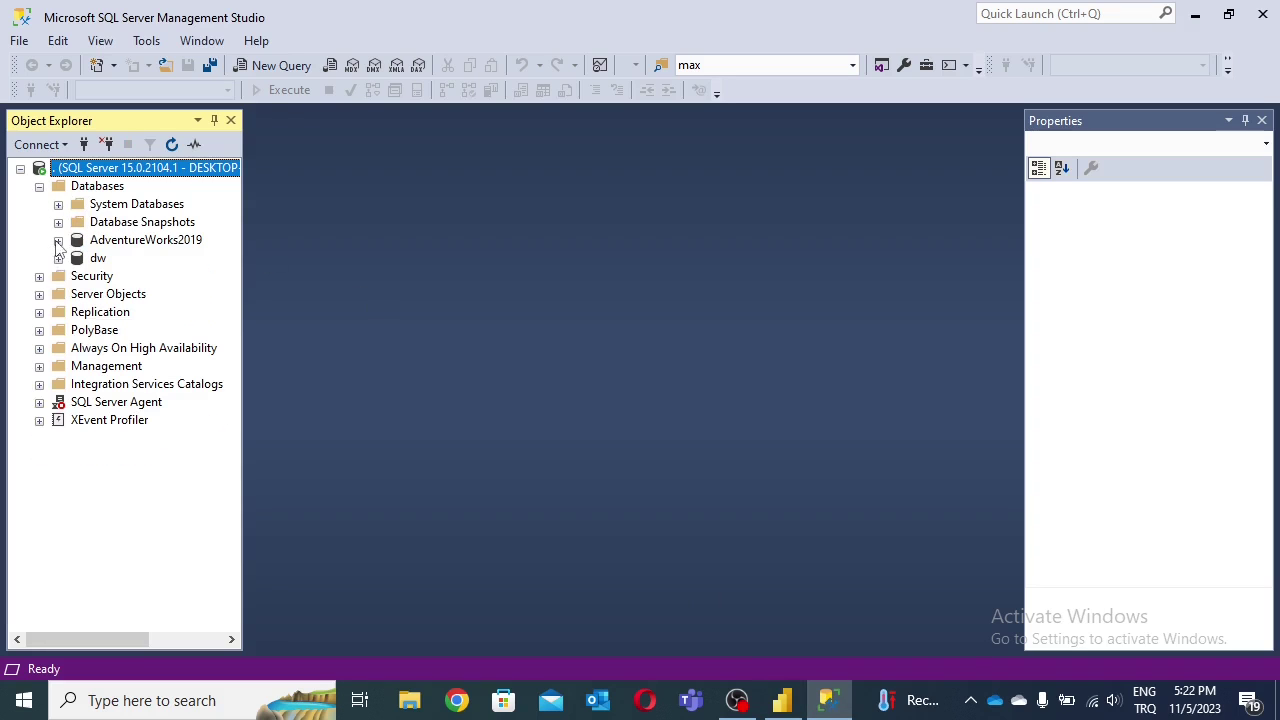
{"action": "left_click", "coordinate": [58, 240]}
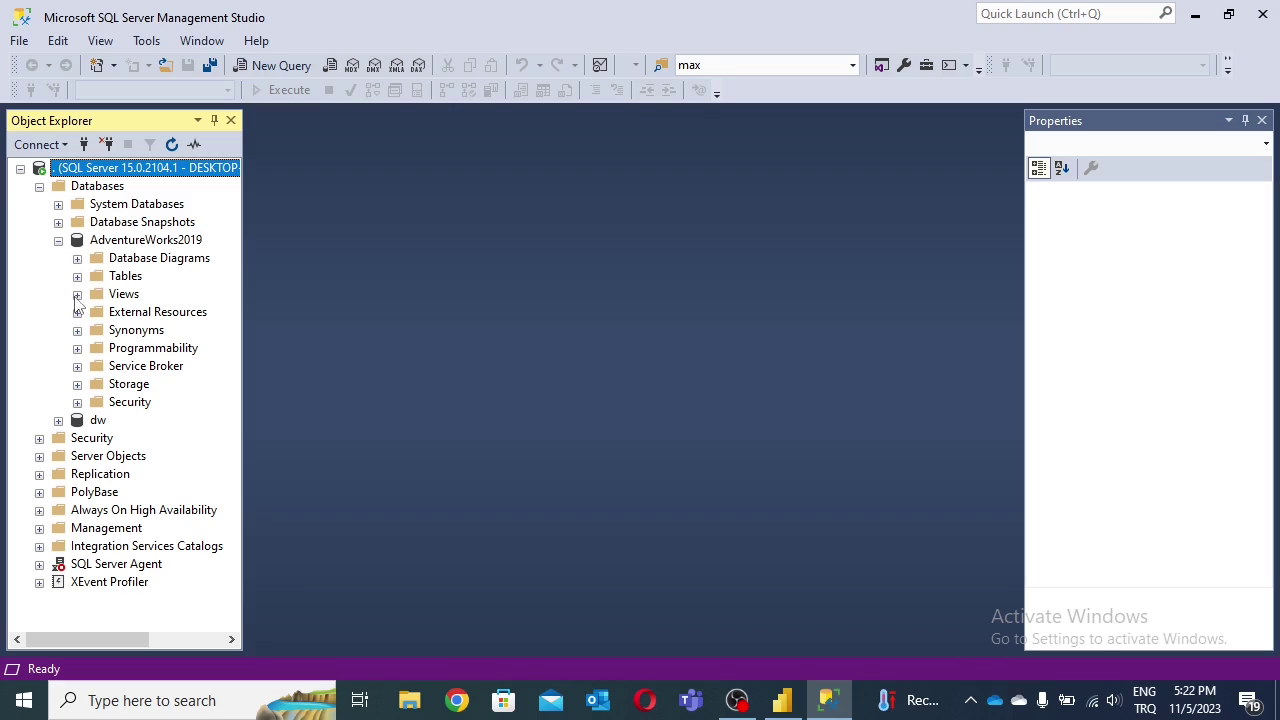
{"action": "left_click", "coordinate": [77, 295]}
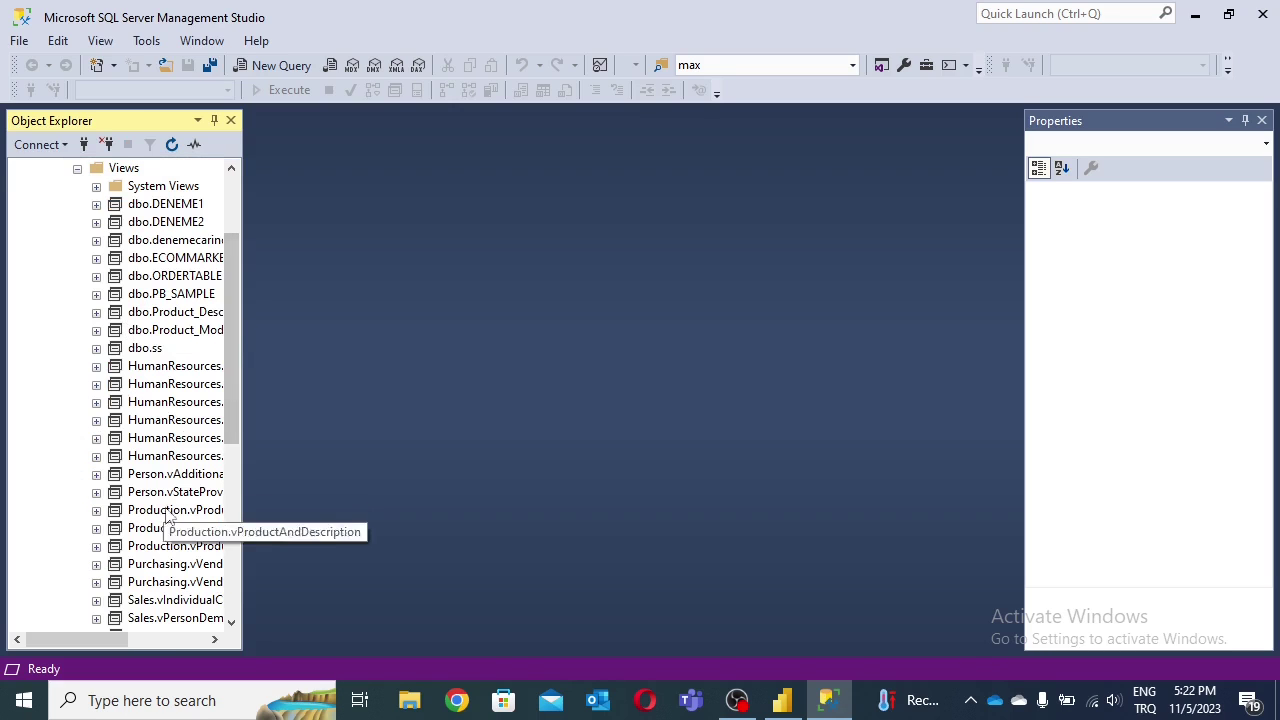
{"action": "right_click", "coordinate": [170, 293]}
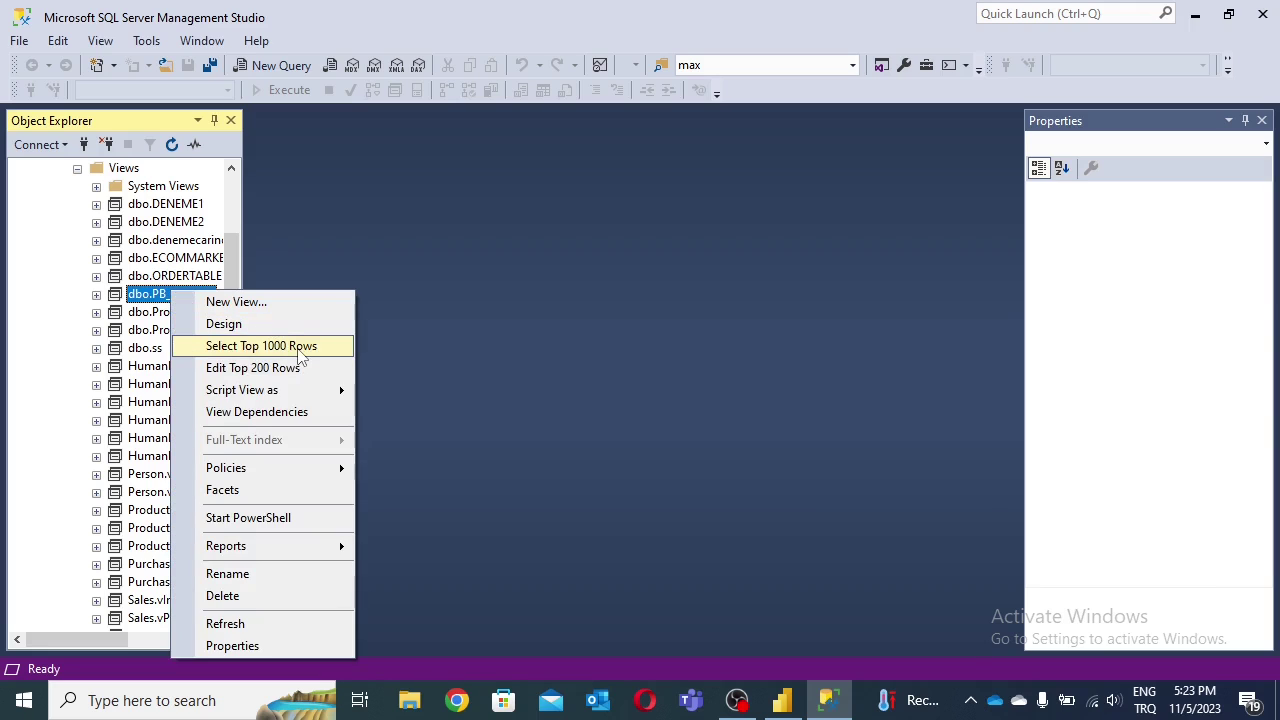
{"action": "left_click", "coordinate": [298, 348]}
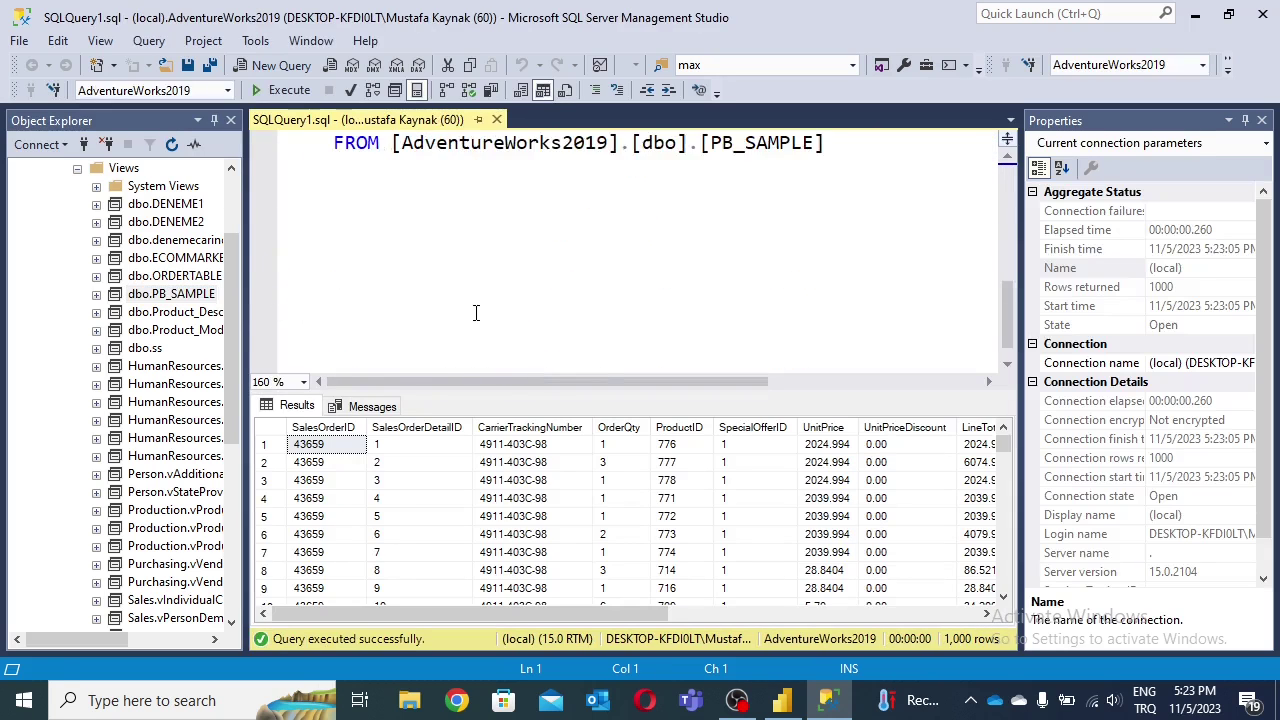
Review the query's ProductID column, FROM clause and results, then return to Power BI.
{"action": "scroll", "coordinate": [560, 313], "scroll_direction": "up", "scroll_amount": 10}
{"action": "scroll", "coordinate": [613, 260], "scroll_direction": "down", "scroll_amount": 9}
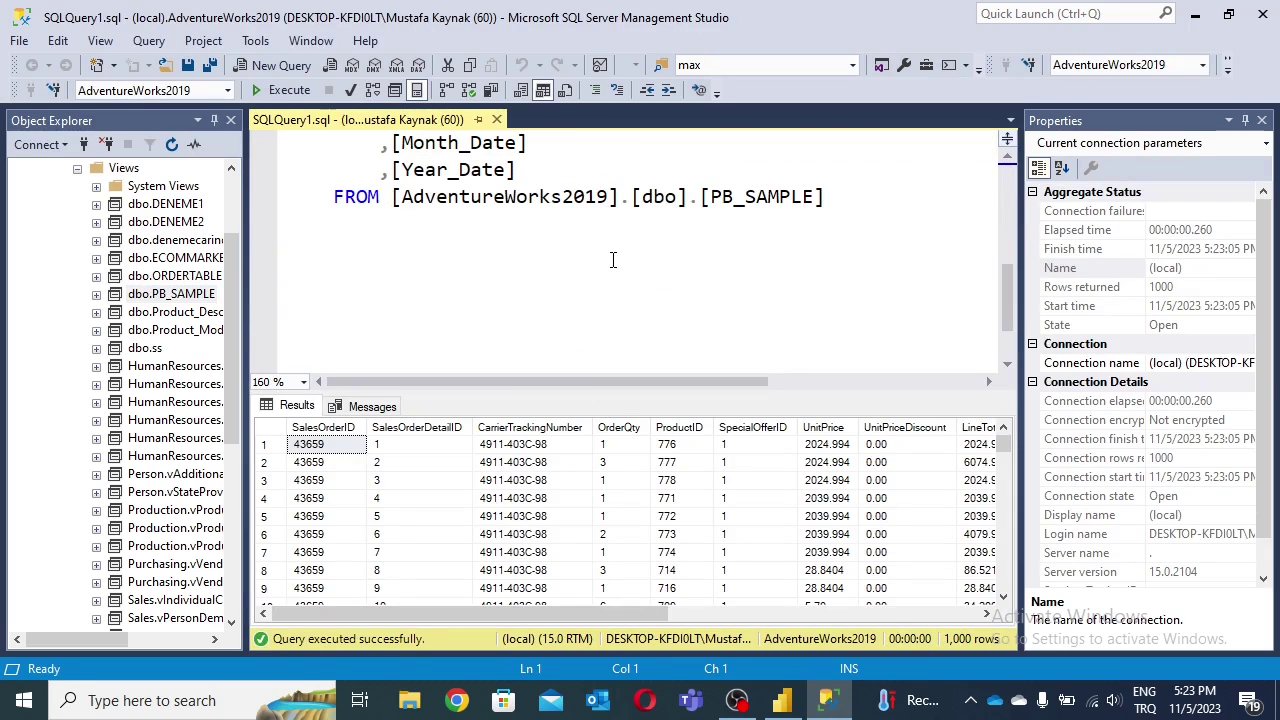
{"action": "mouse_move", "coordinate": [411, 614]}
{"action": "left_mouse_down"}
{"action": "mouse_move", "coordinate": [807, 632]}
{"action": "mouse_move", "coordinate": [405, 650]}
{"action": "left_mouse_up"}
{"action": "scroll", "coordinate": [143, 265], "scroll_direction": "up", "scroll_amount": 3}
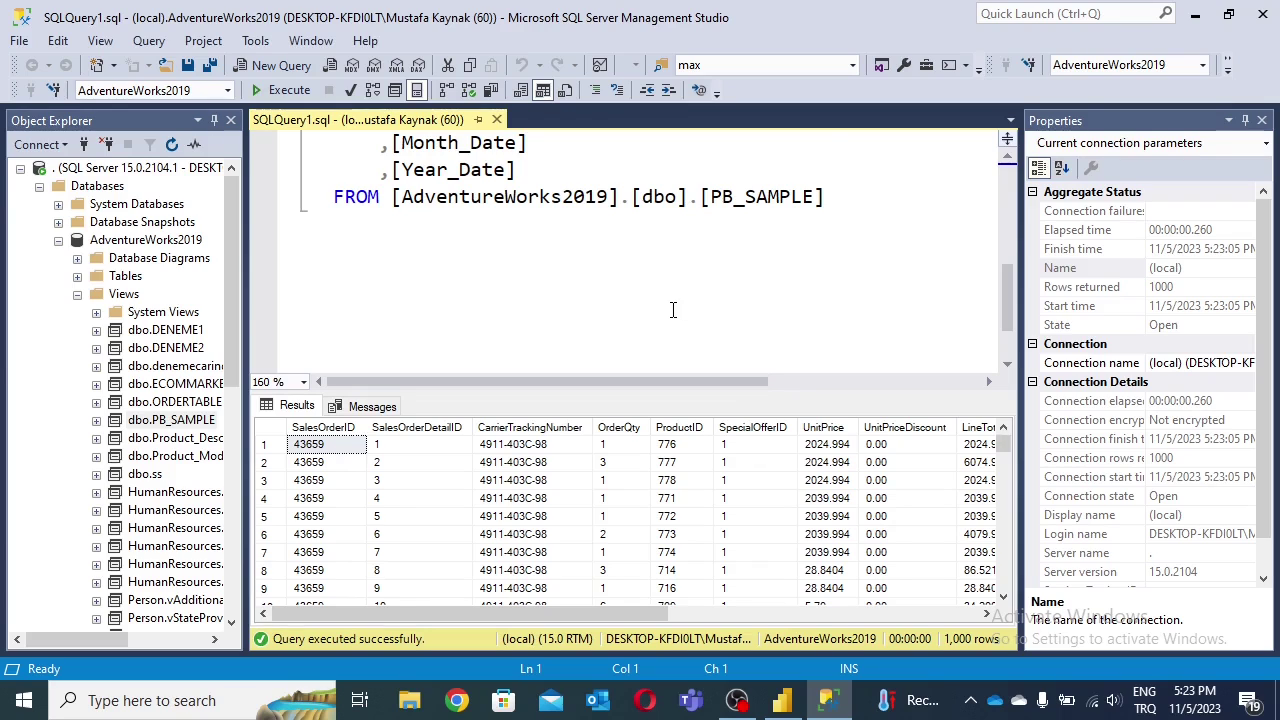
{"action": "scroll", "coordinate": [634, 301], "scroll_direction": "up", "scroll_amount": 5}
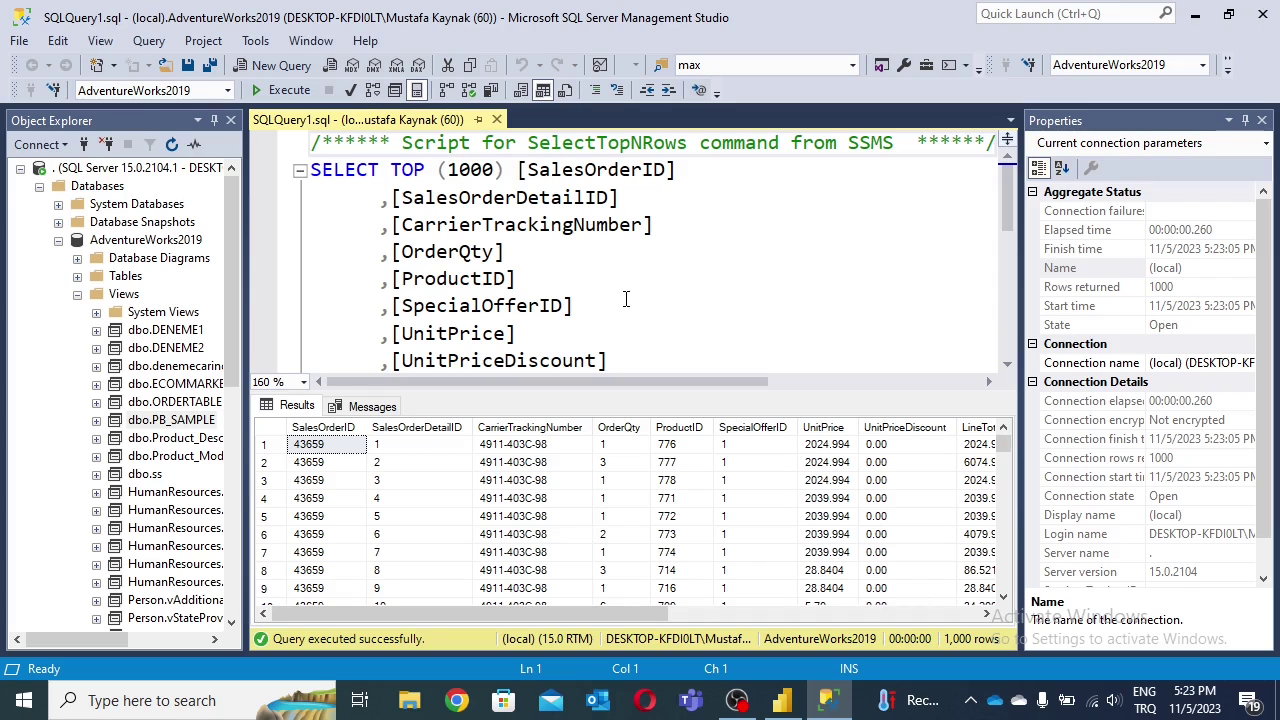
{"action": "left_click", "coordinate": [680, 289]}
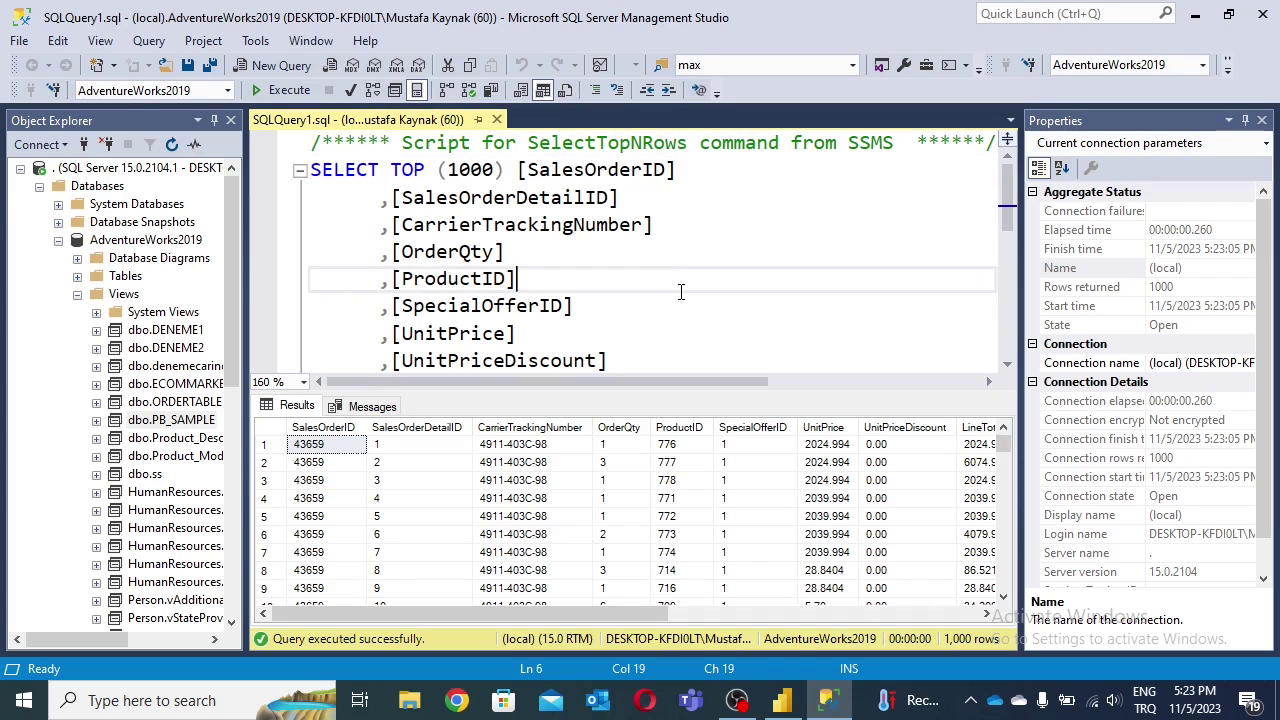
{"action": "scroll", "coordinate": [680, 290], "scroll_direction": "down", "scroll_amount": 4}
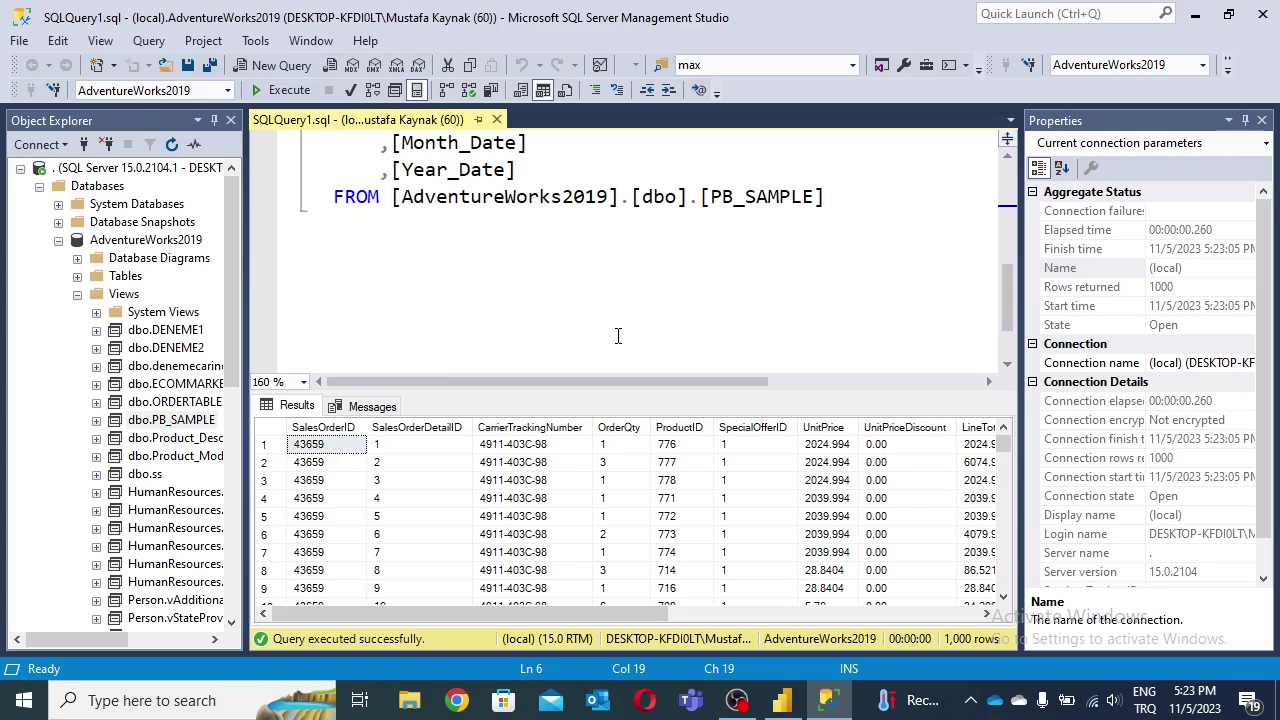
{"action": "left_click", "coordinate": [548, 264]}
{"action": "left_click", "coordinate": [914, 222]}
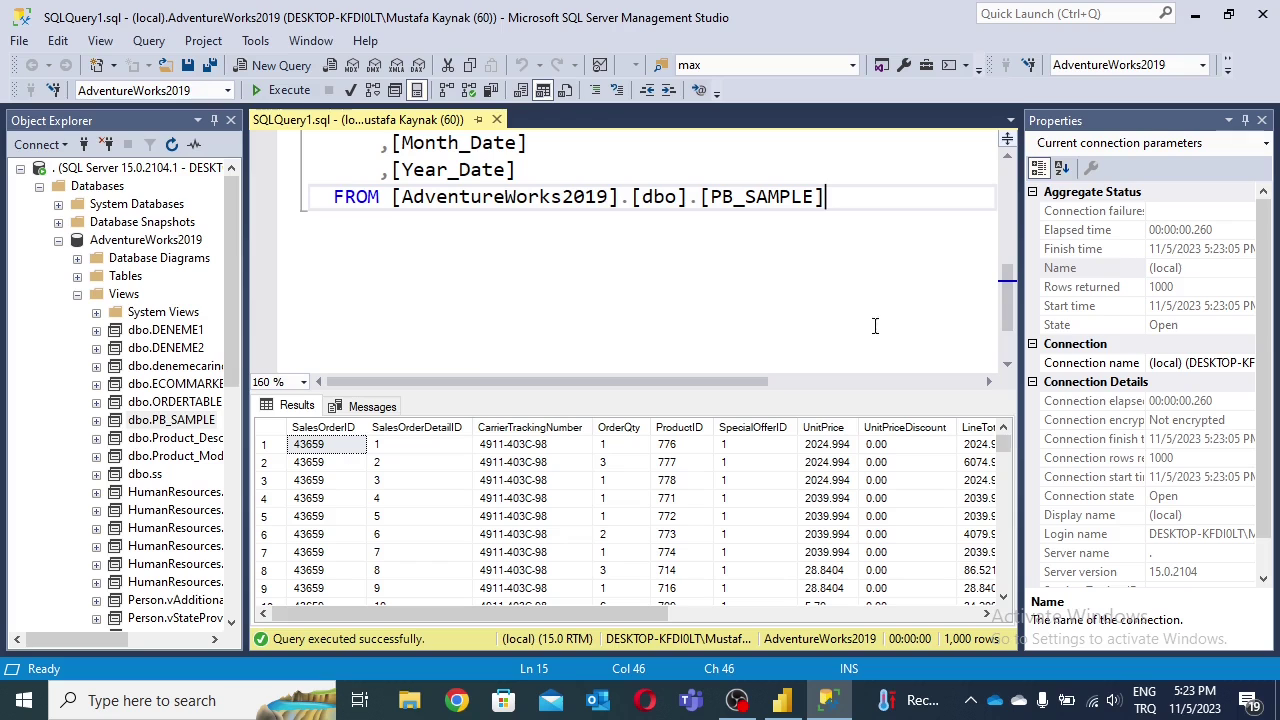
{"action": "left_click_drag", "start_coordinate": [573, 612], "coordinate": [883, 612]}
{"action": "left_click_drag", "start_coordinate": [753, 615], "coordinate": [469, 615]}
{"action": "left_click", "coordinate": [735, 271]}
{"action": "key", "text": "alt+Tab"}
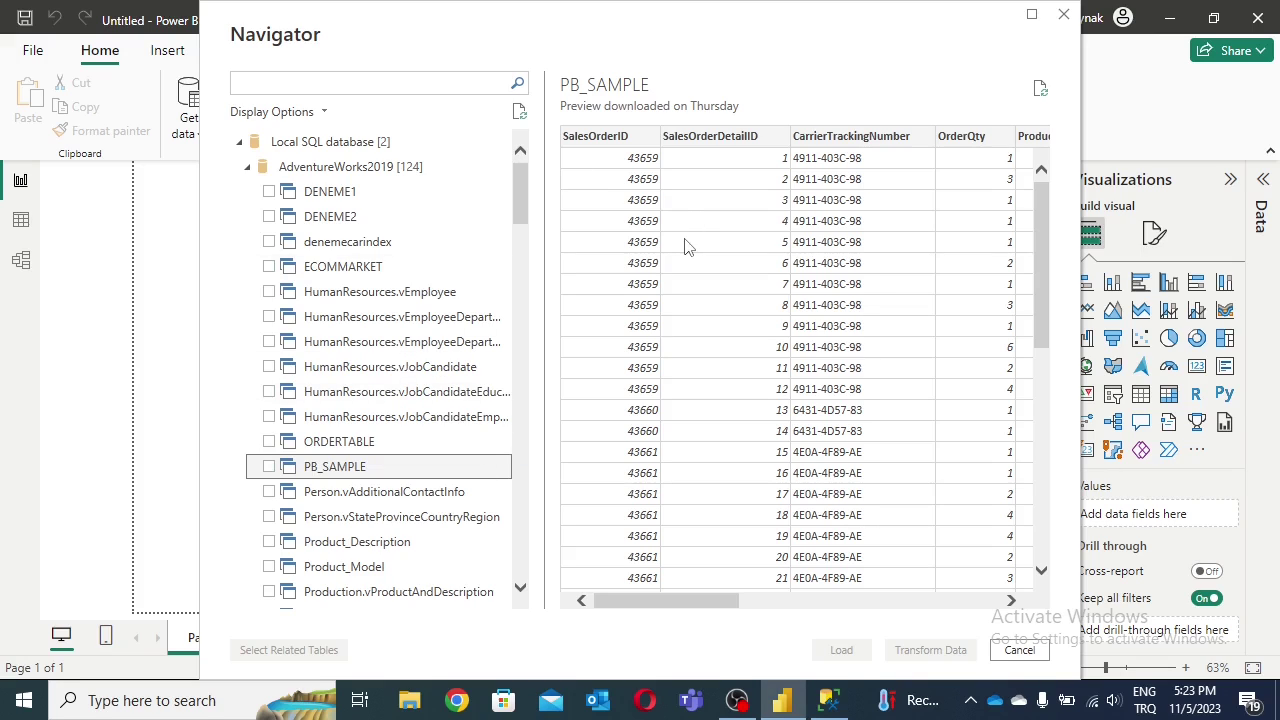
Tick PB_SAMPLE, load it into the model, and view the model diagram.
{"action": "left_click", "coordinate": [268, 466]}
{"action": "left_click", "coordinate": [838, 652]}
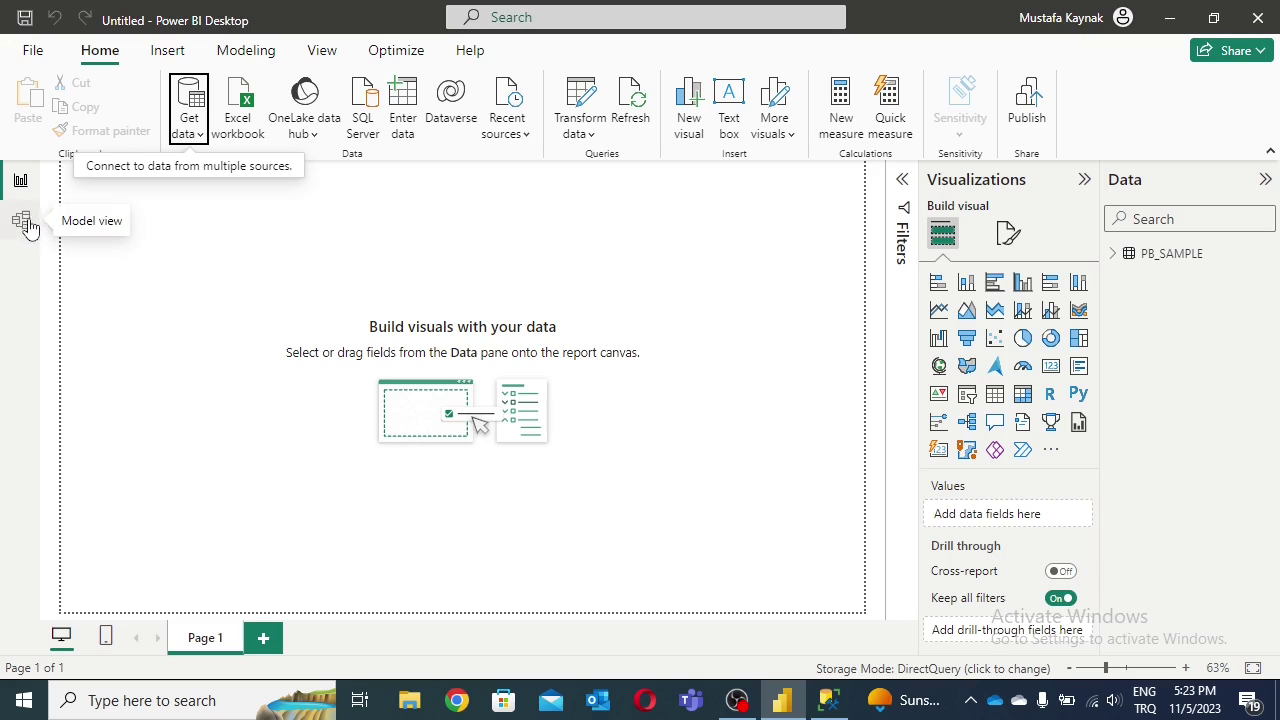
{"action": "left_click", "coordinate": [22, 220]}
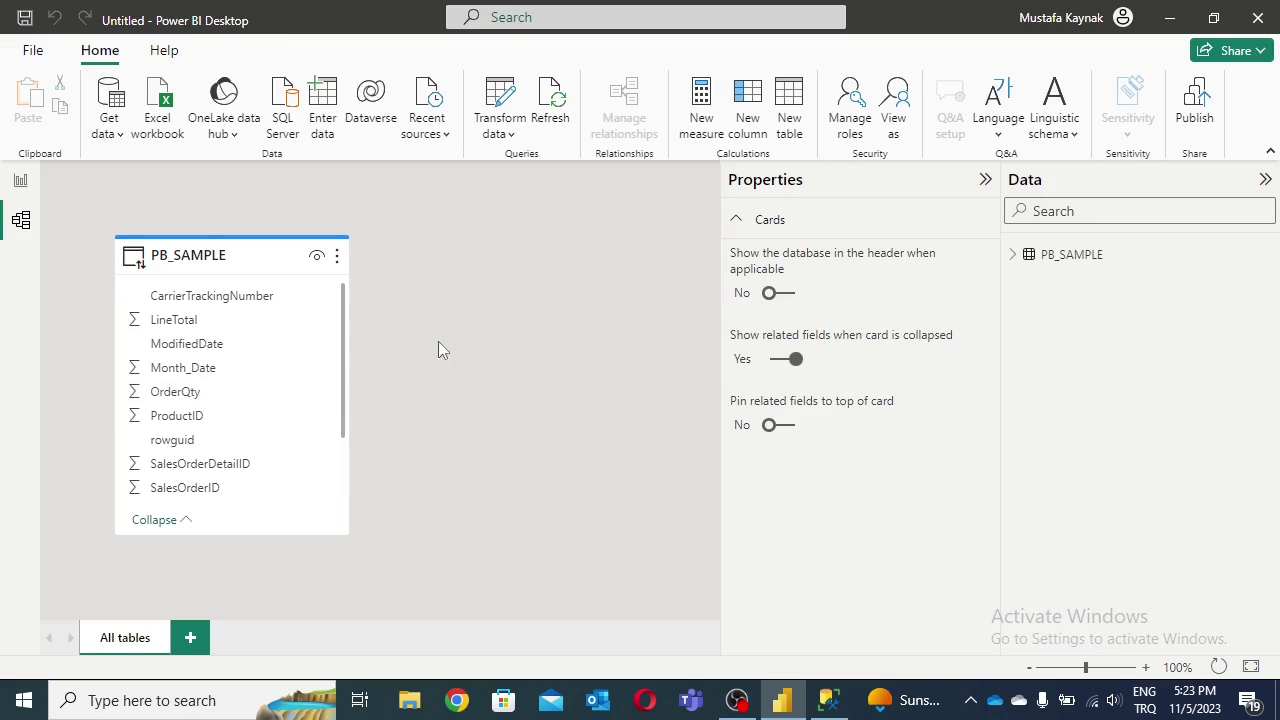
Select and expand PB_SAMPLE to list its fields, then reposition its table card.
{"action": "mouse_move", "coordinate": [196, 242]}
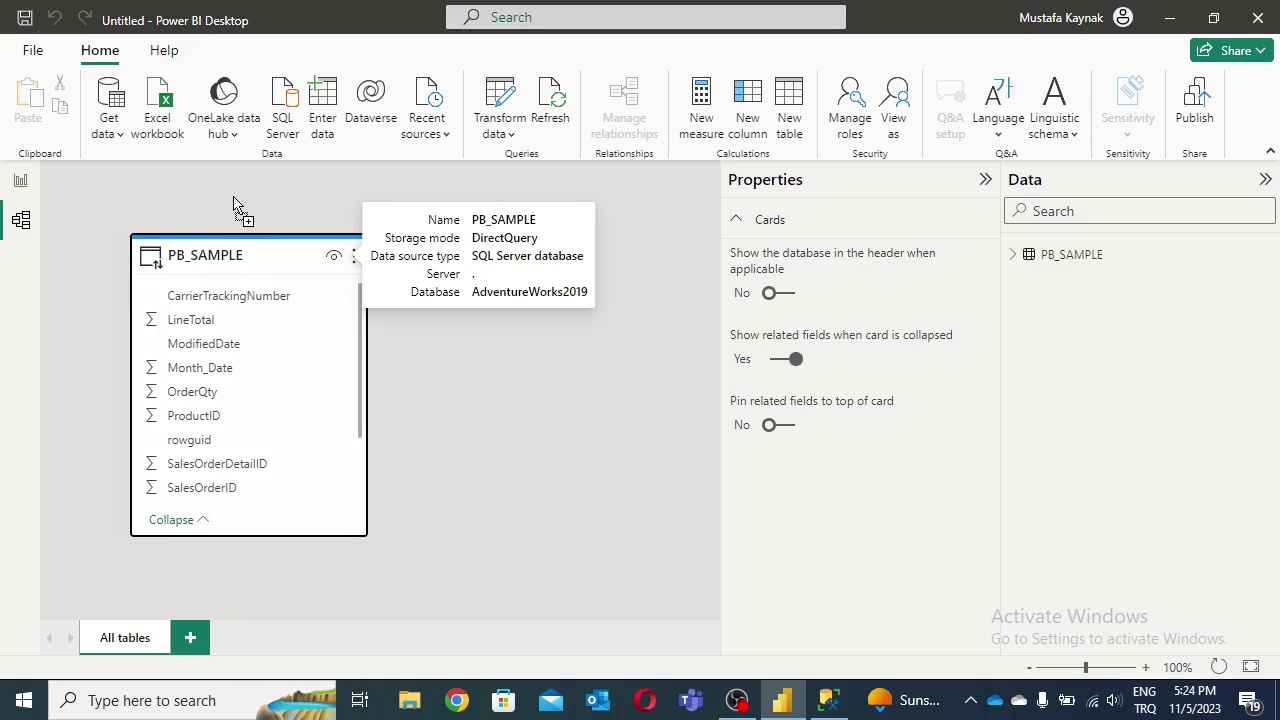
{"action": "left_click", "coordinate": [1025, 256]}
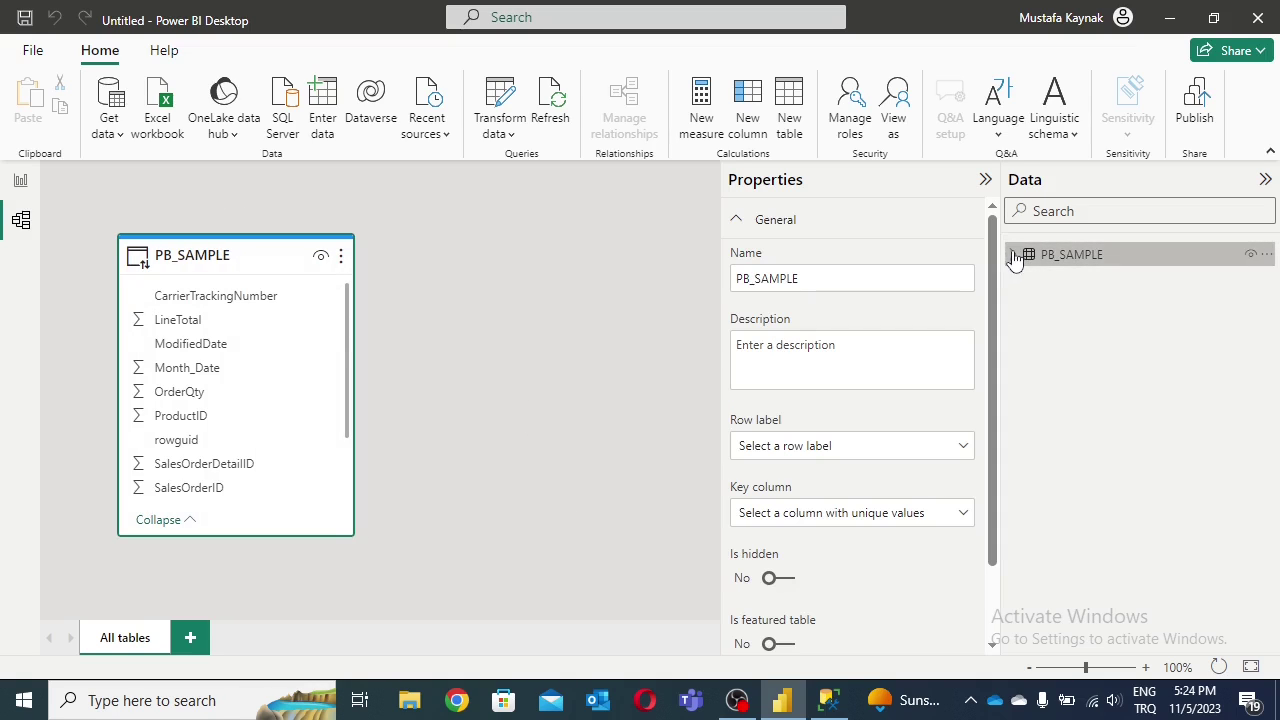
{"action": "left_click", "coordinate": [1015, 254]}
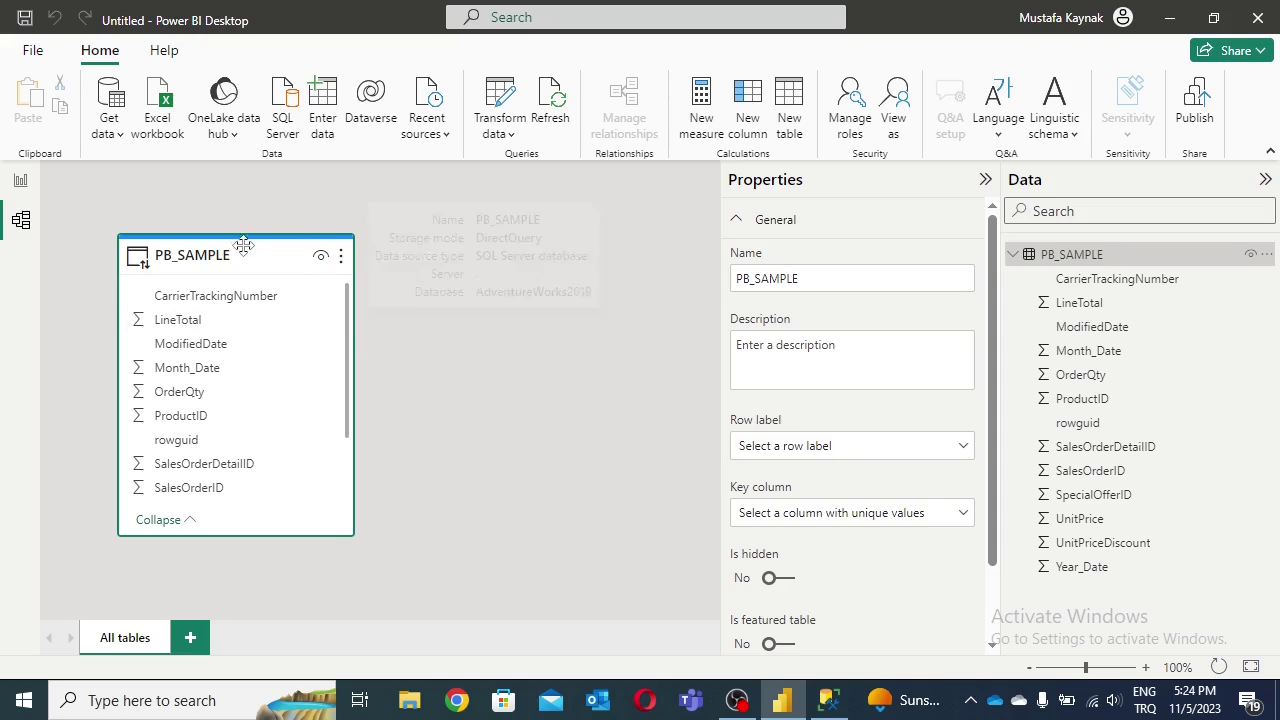
{"action": "mouse_move", "coordinate": [243, 245]}
{"action": "left_mouse_down"}
{"action": "mouse_move", "coordinate": [434, 214]}
{"action": "mouse_move", "coordinate": [404, 205]}
{"action": "left_mouse_up"}
Add an enlarged table visual with ModifiedDate, ProductID and OrderQty from PB_SAMPLE.
{"action": "left_click", "coordinate": [20, 182]}
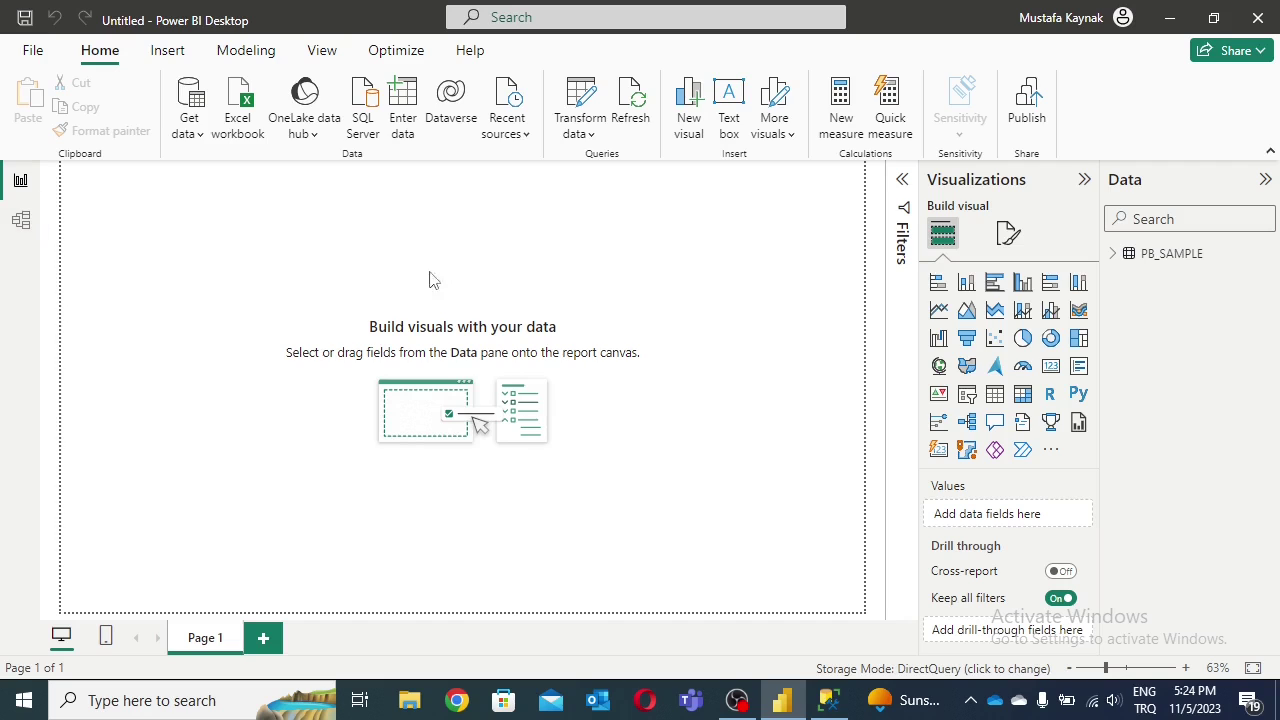
{"action": "left_click", "coordinate": [994, 398]}
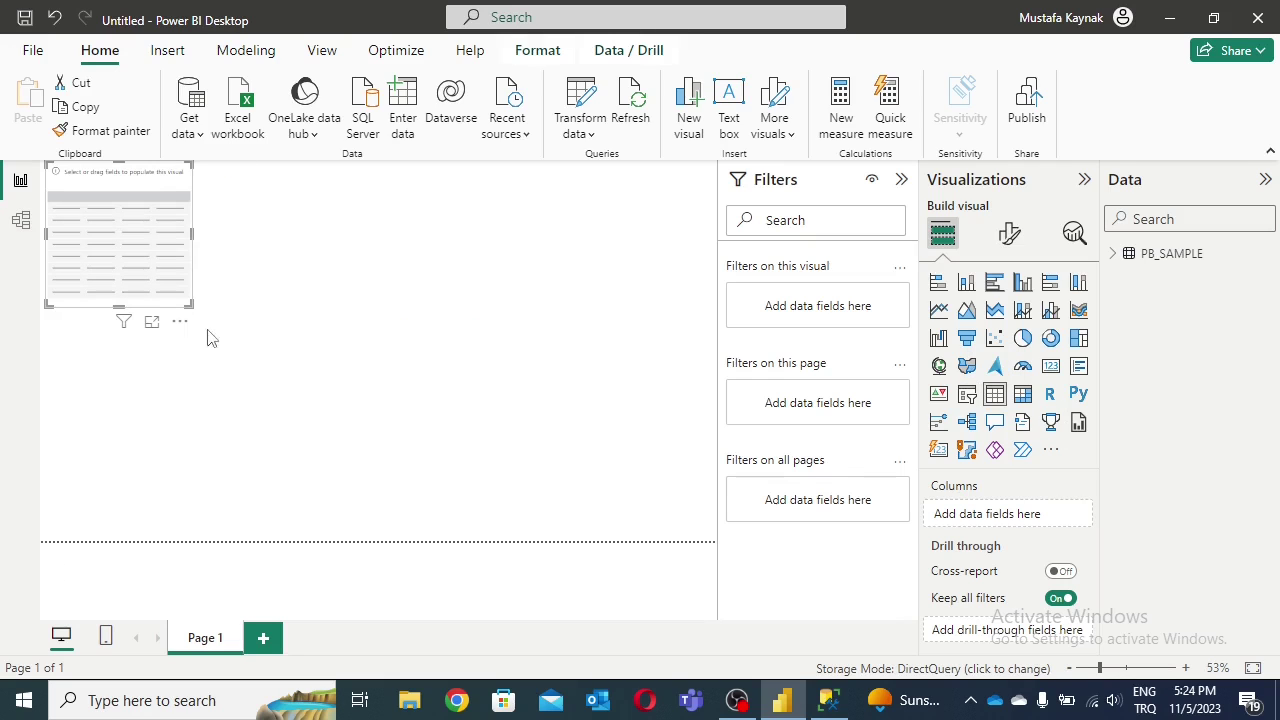
{"action": "left_click_drag", "start_coordinate": [196, 312], "coordinate": [627, 492]}
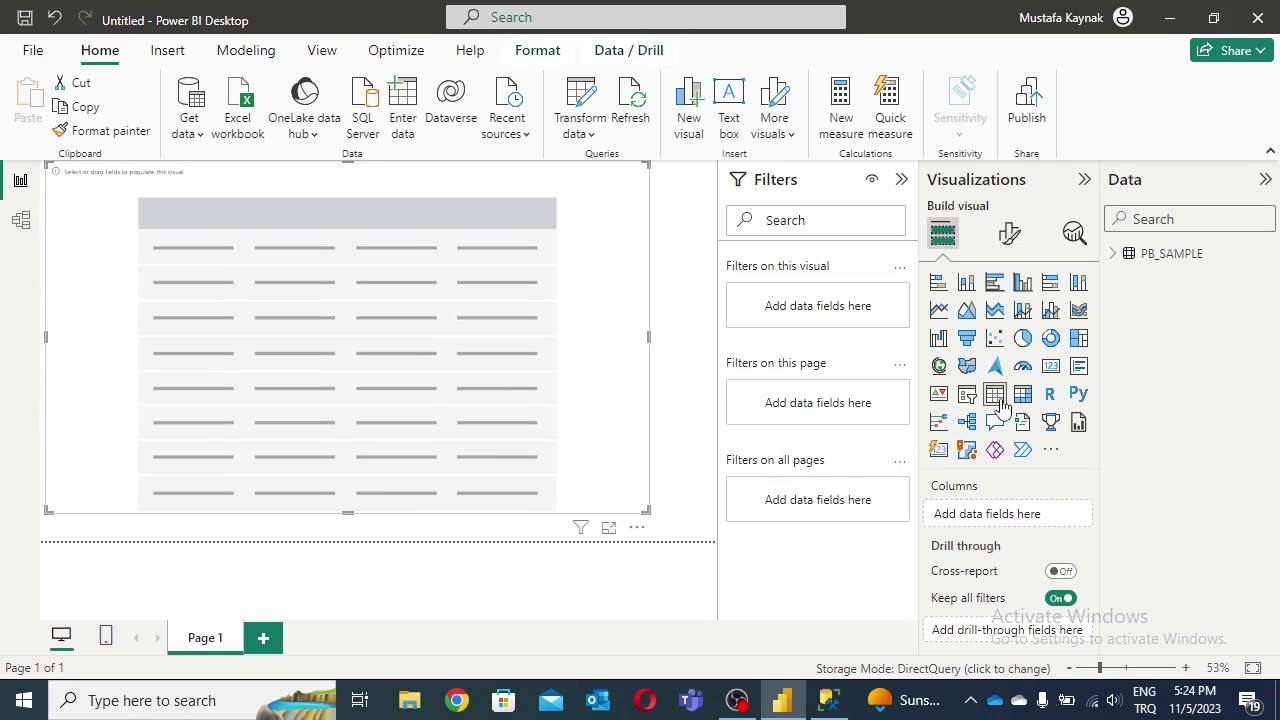
{"action": "left_click", "coordinate": [1112, 255]}
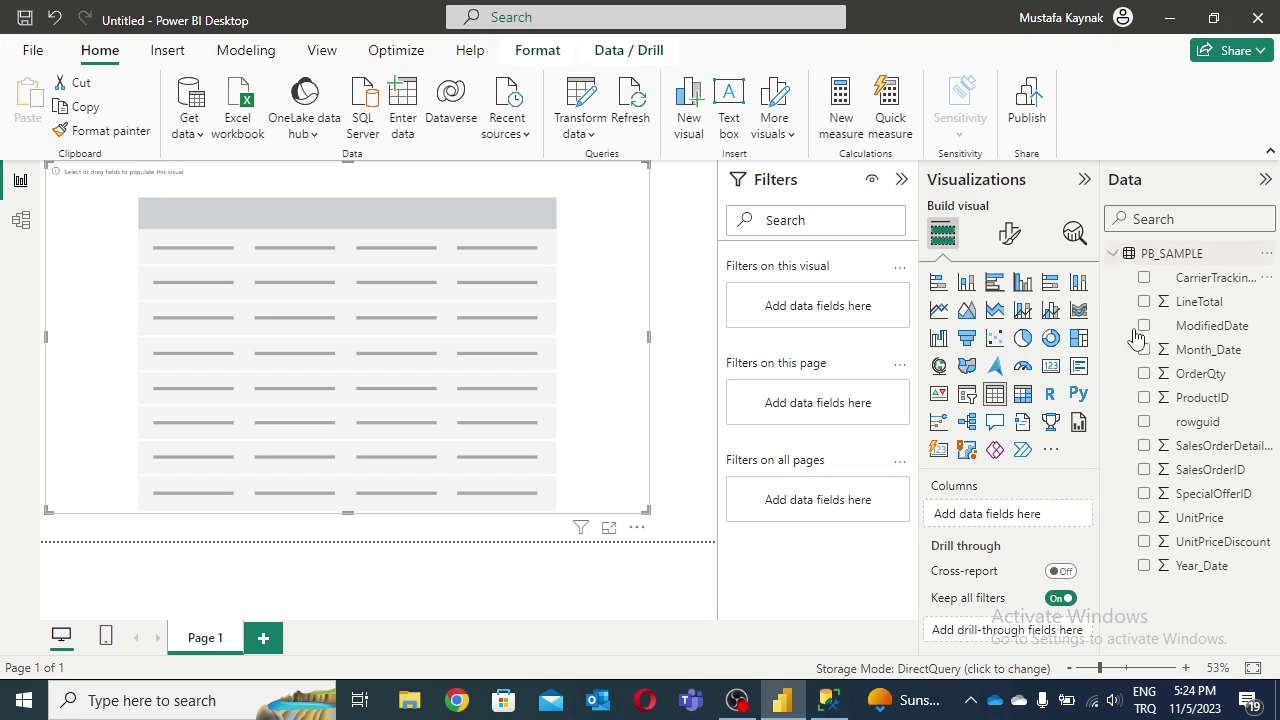
{"action": "left_click", "coordinate": [1144, 326]}
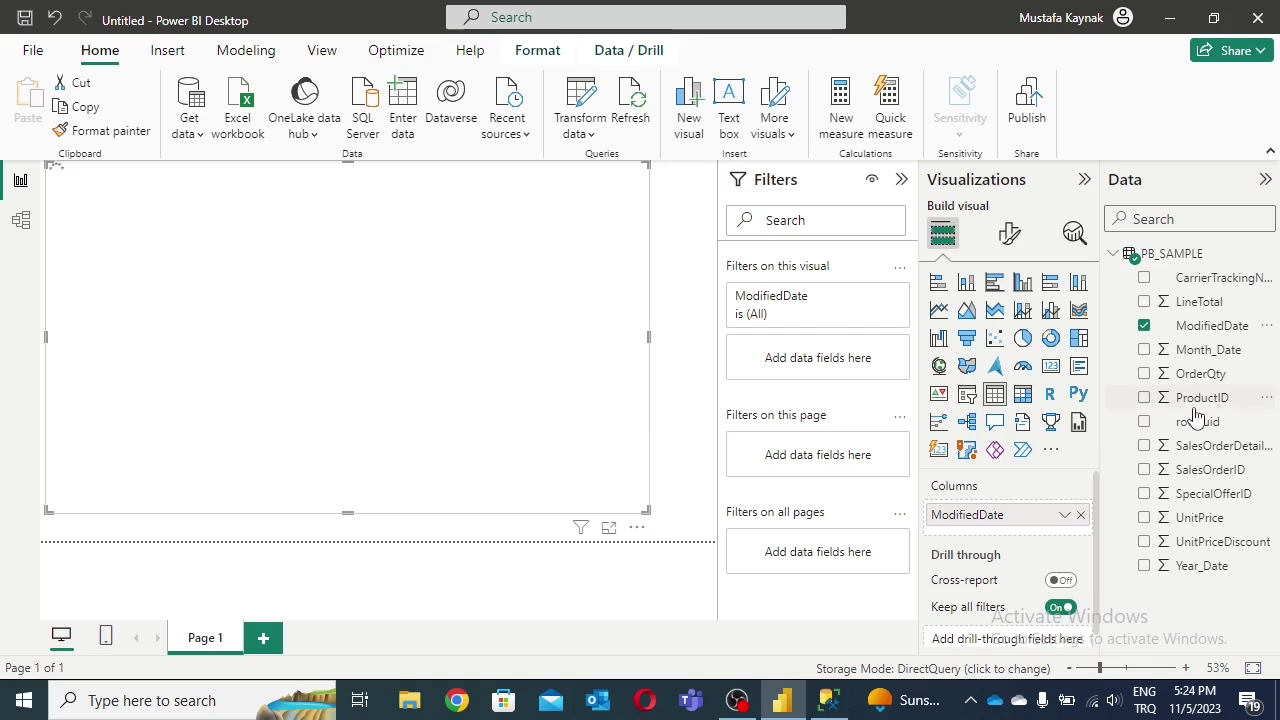
{"action": "left_click", "coordinate": [1145, 398]}
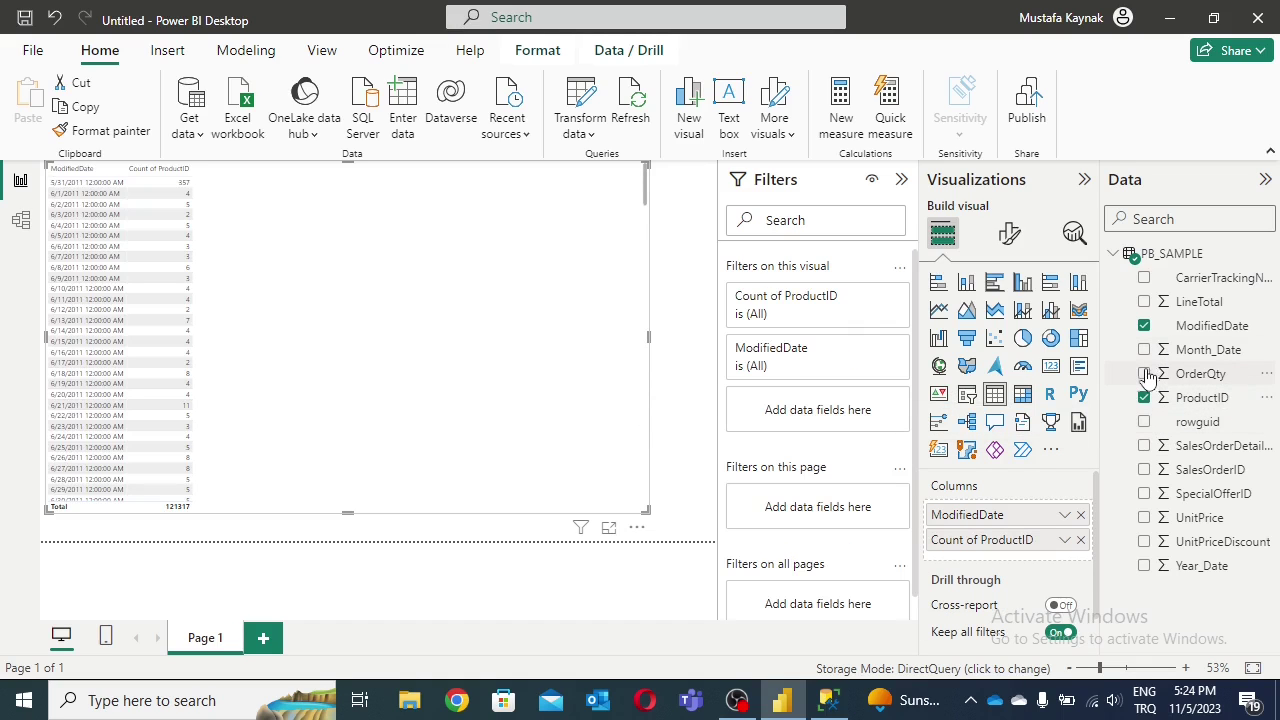
{"action": "left_click", "coordinate": [1148, 375]}
{"action": "left_click", "coordinate": [1145, 374]}
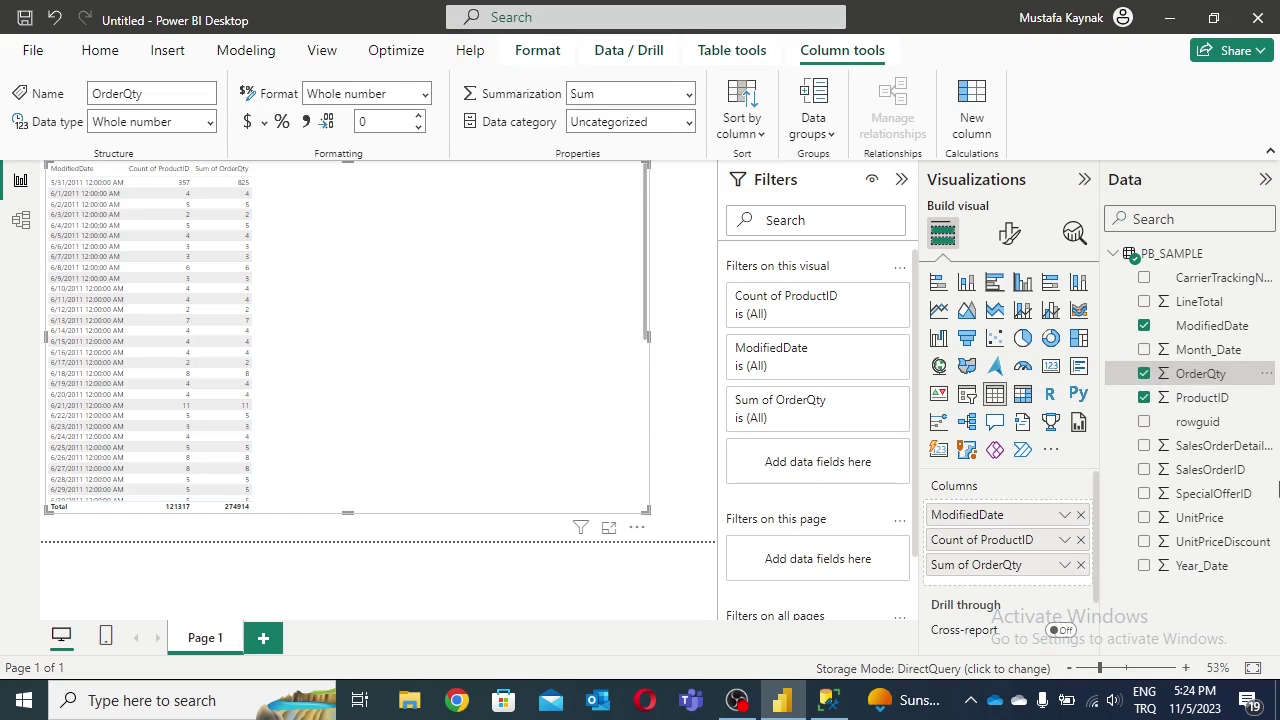
Set ProductID in the Columns well to Don't summarize.
{"action": "left_click", "coordinate": [1064, 540]}
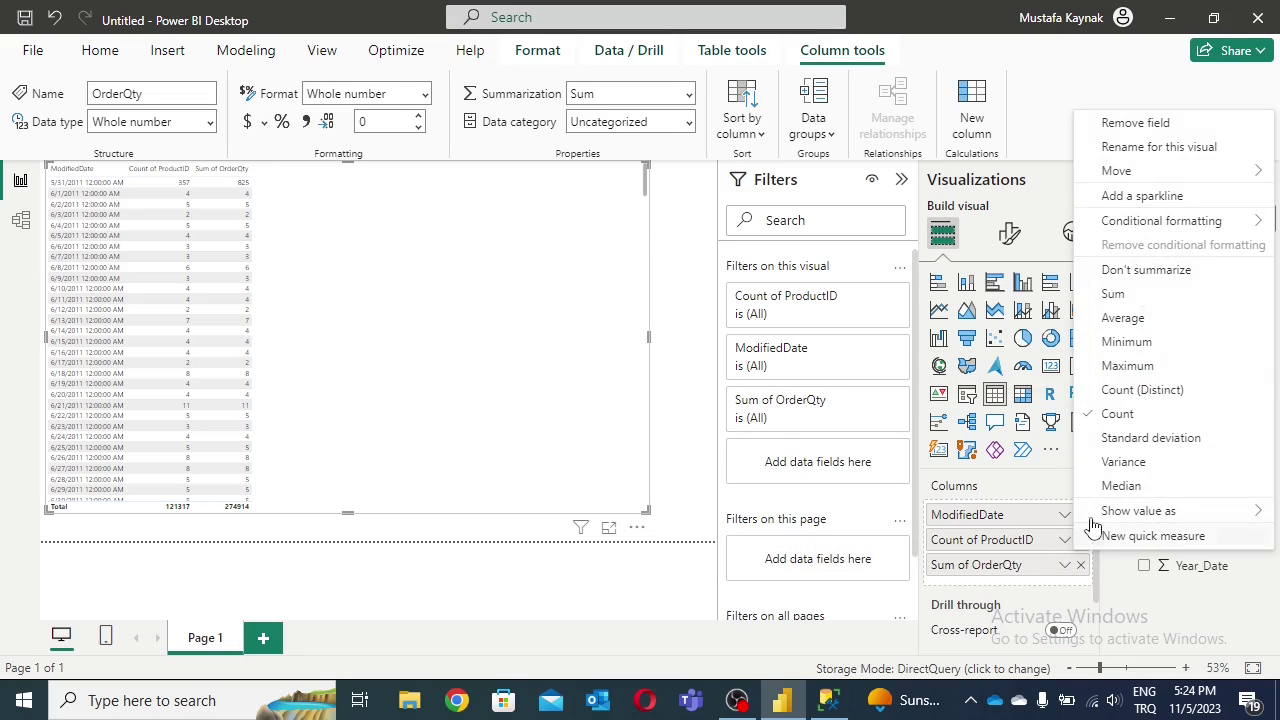
{"action": "left_click", "coordinate": [1146, 270]}
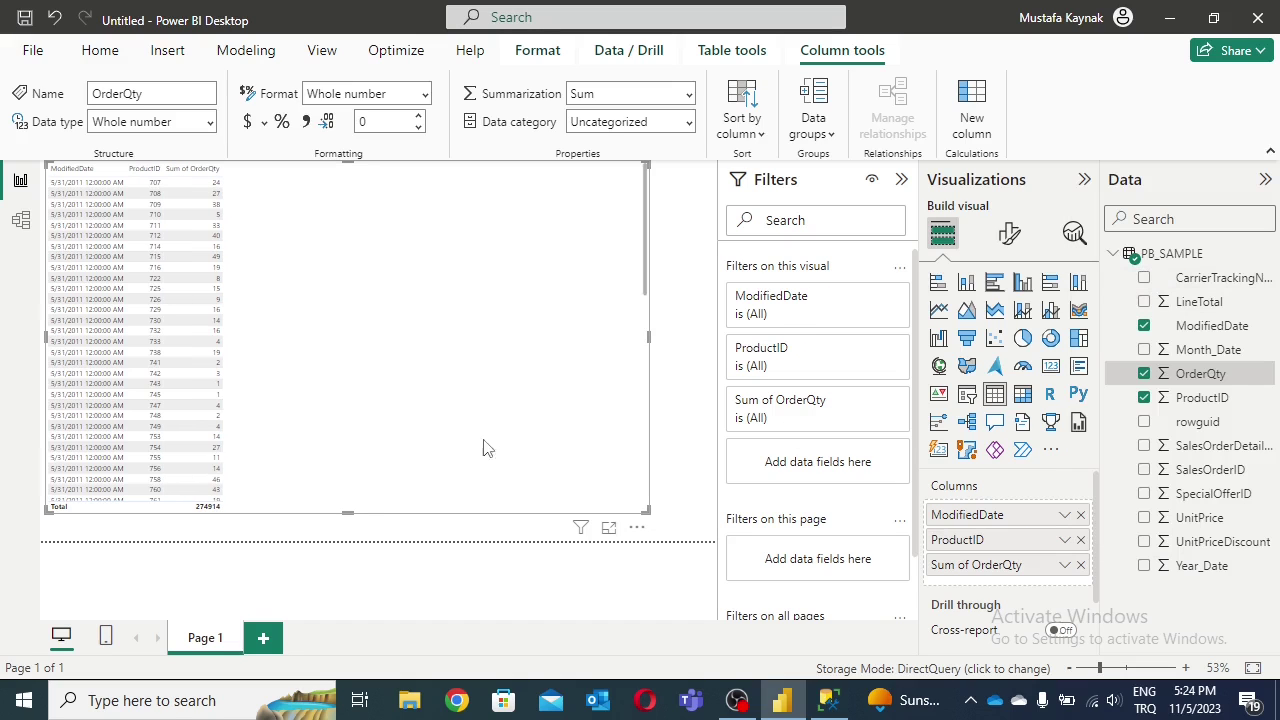
{"action": "scroll", "coordinate": [187, 348], "scroll_direction": "down", "scroll_amount": 5}
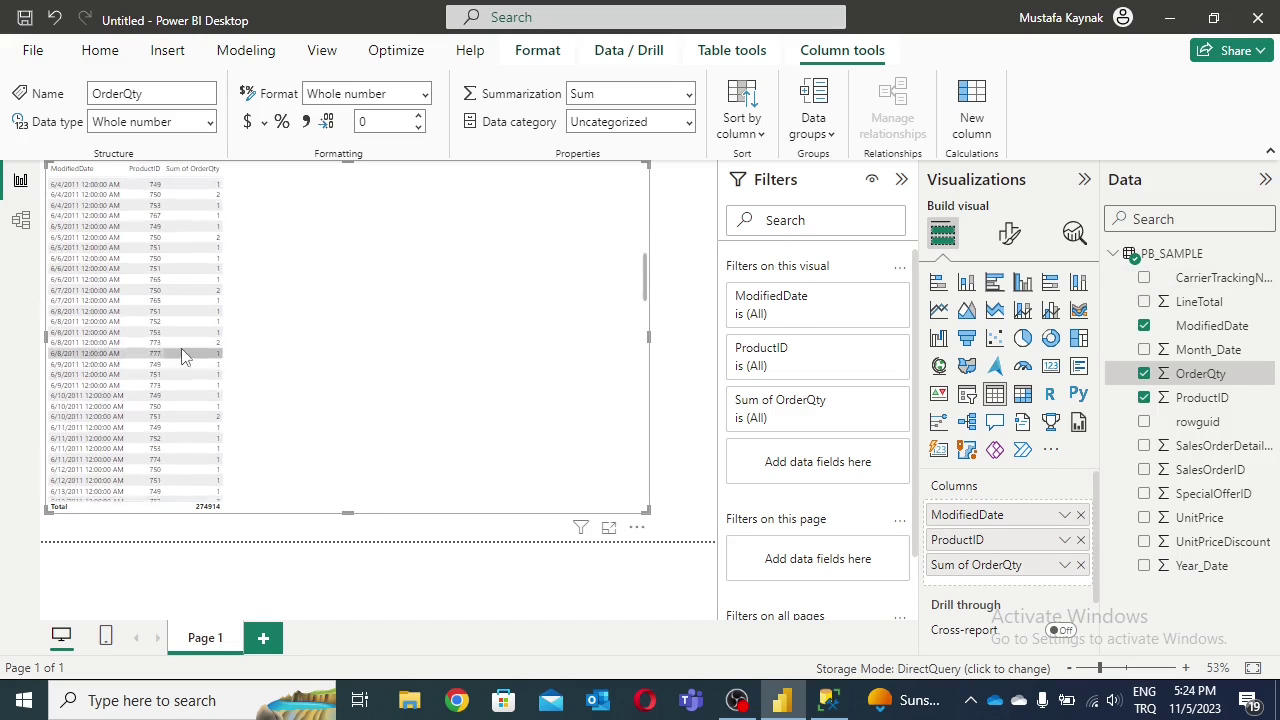
{"action": "scroll", "coordinate": [190, 348], "scroll_direction": "up", "scroll_amount": 3}
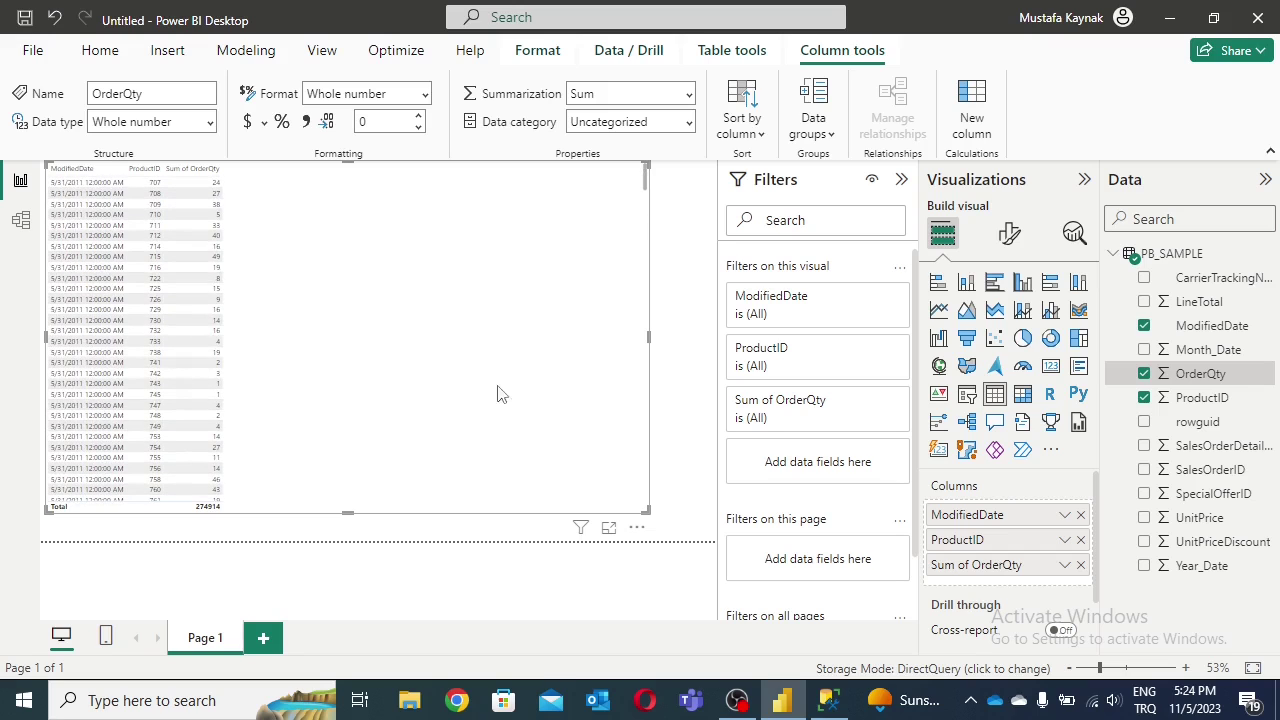
Move the table visual to the canvas's left edge and deselect it.
{"action": "left_click_drag", "start_coordinate": [500, 393], "coordinate": [592, 267]}
{"action": "left_click_drag", "start_coordinate": [491, 216], "coordinate": [420, 216]}
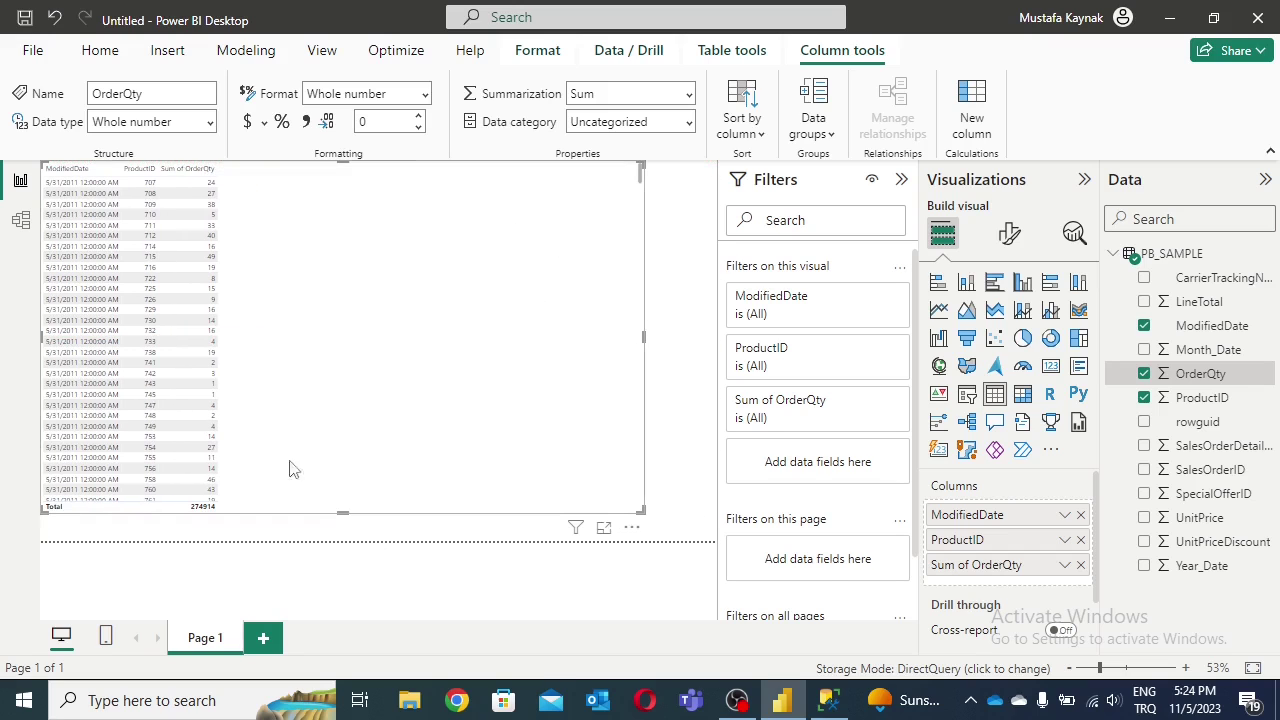
{"action": "left_click", "coordinate": [694, 400]}
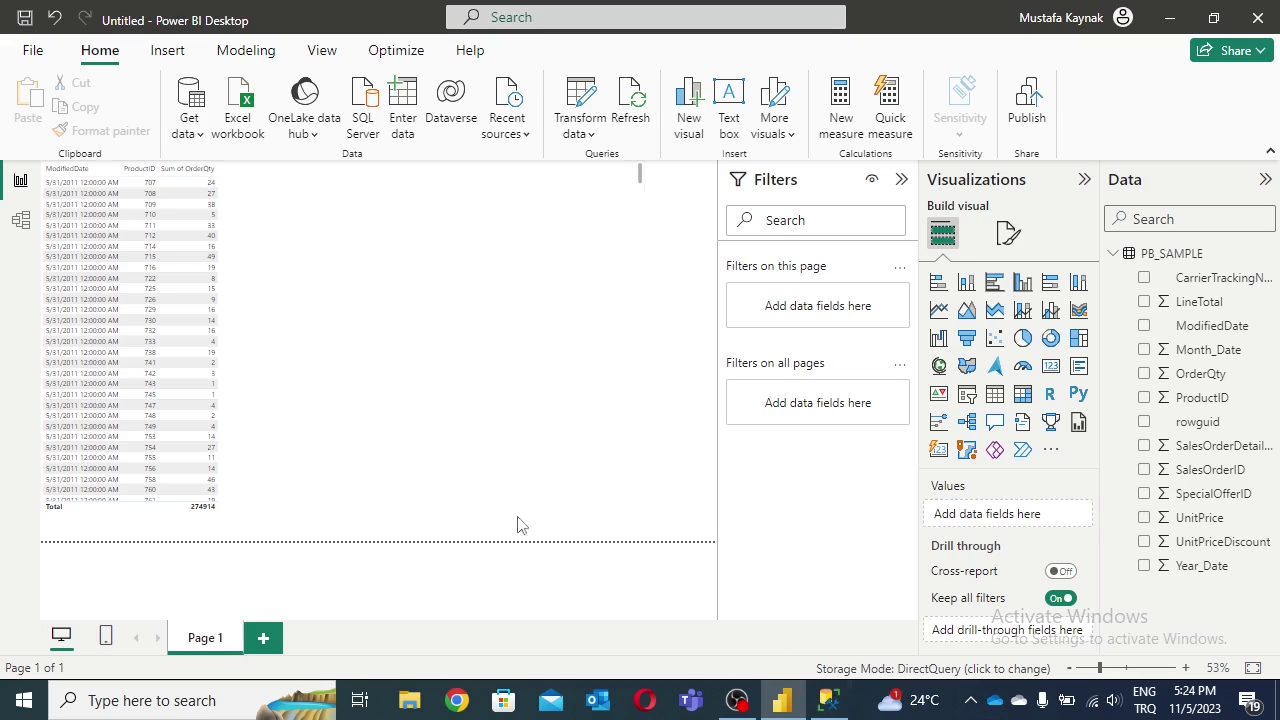
{"action": "scroll", "coordinate": [200, 360], "scroll_direction": "down", "scroll_amount": 5}
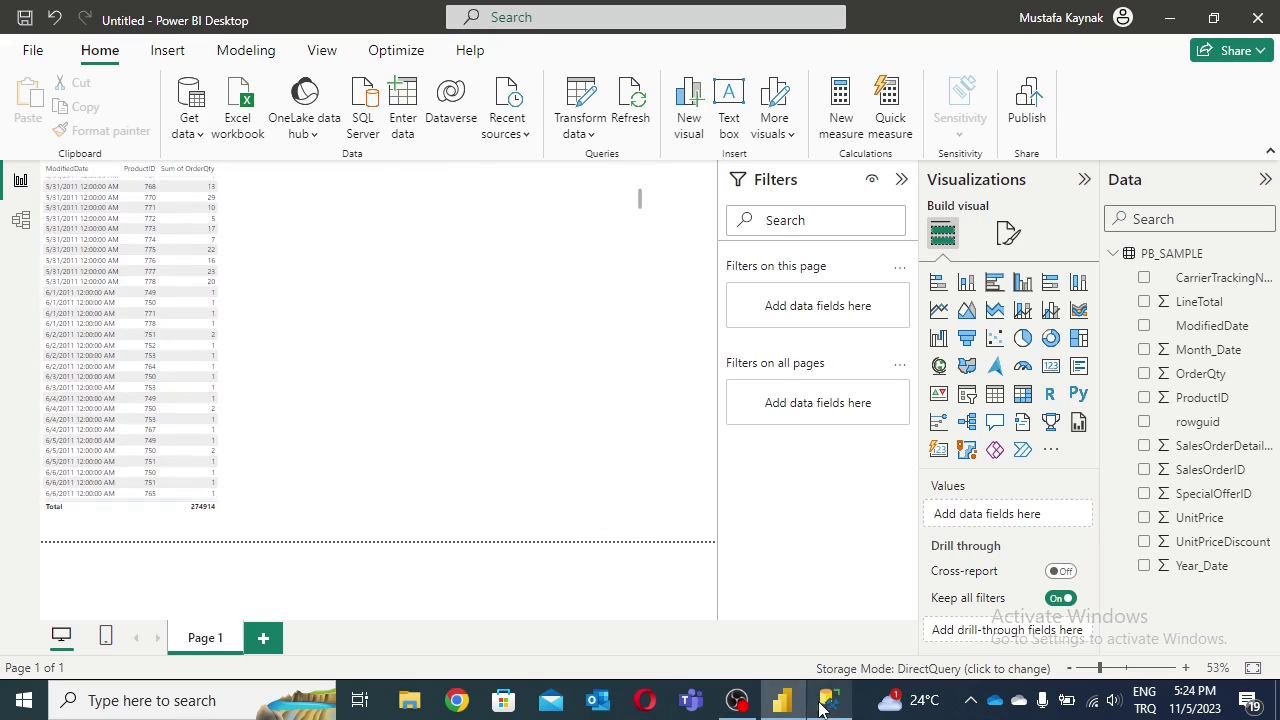
In SSMS, collapse Views, expand SQL Server Agent and start a New Job from Jobs.
{"action": "left_click", "coordinate": [822, 703]}
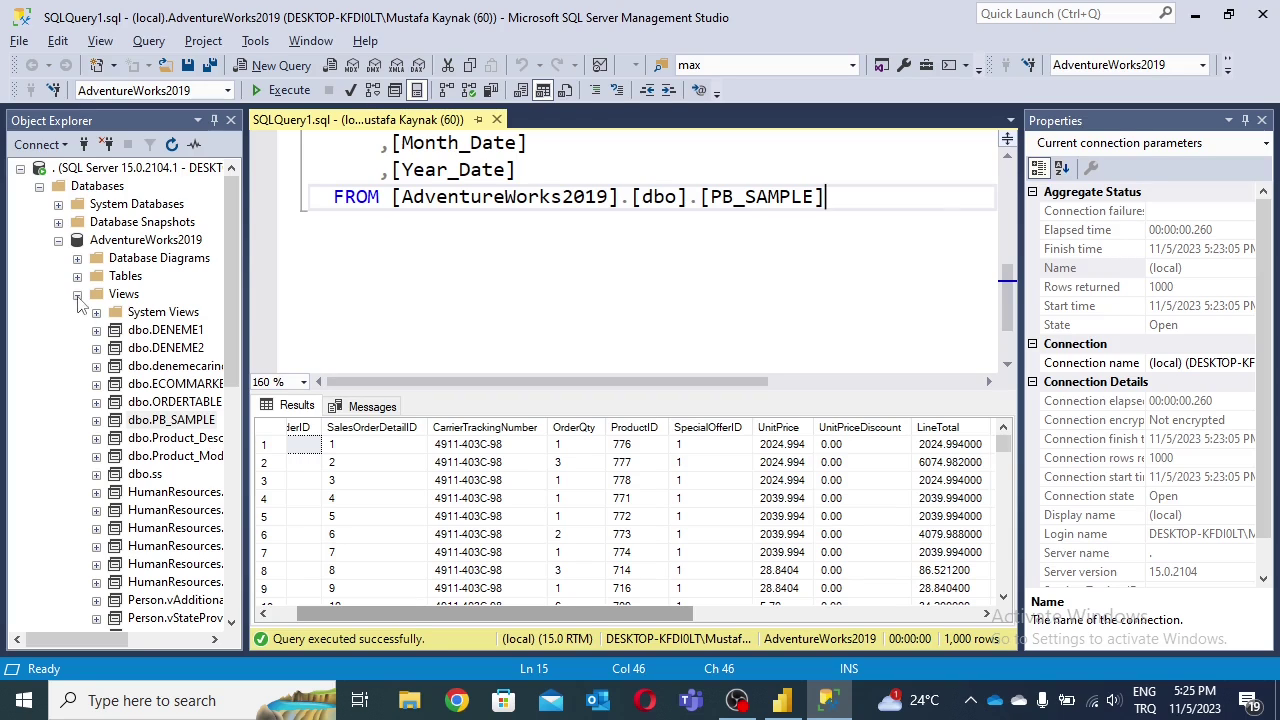
{"action": "left_click", "coordinate": [77, 294]}
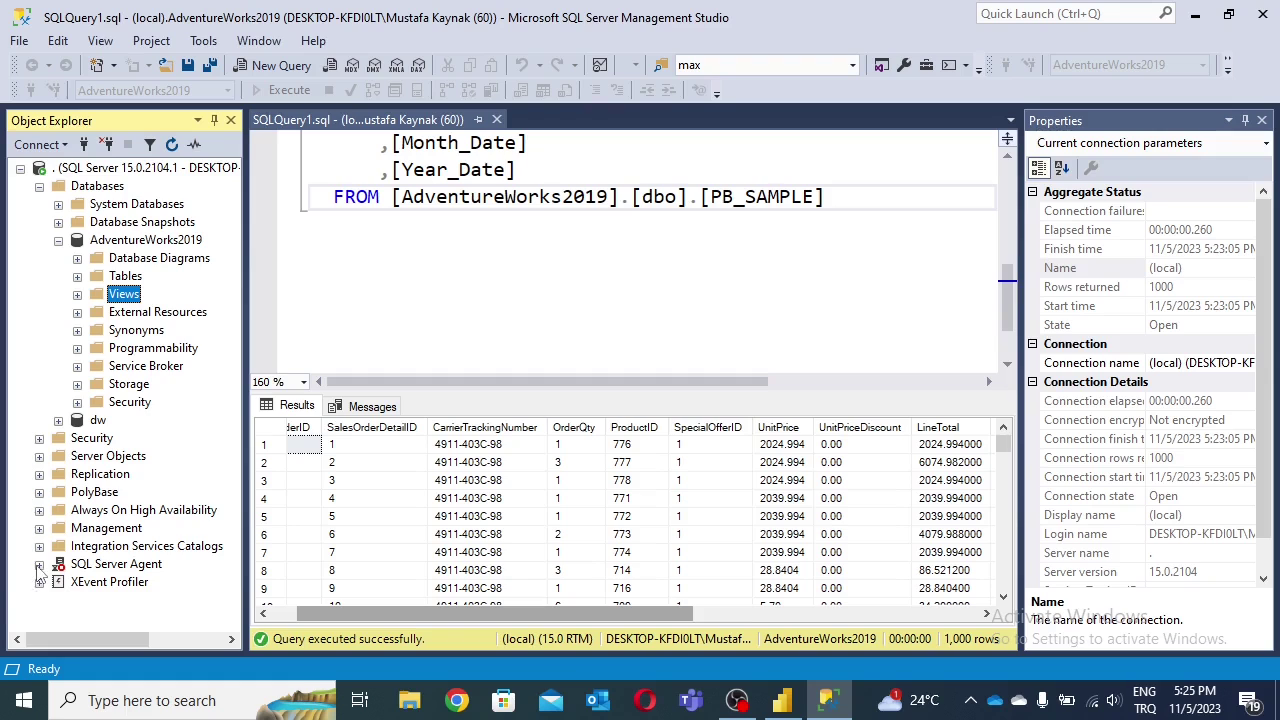
{"action": "left_click", "coordinate": [39, 564]}
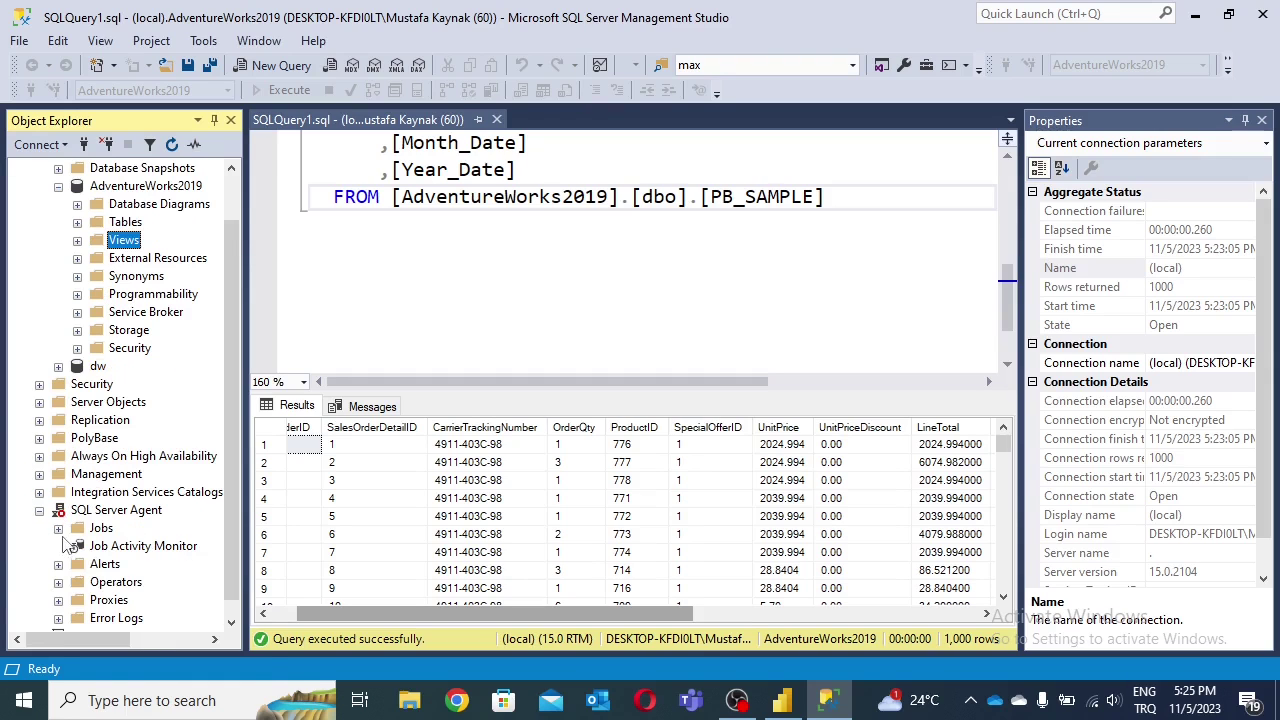
{"action": "right_click", "coordinate": [63, 530]}
Start a new SQL Server Agent job and go to its Steps page.
{"action": "left_click", "coordinate": [103, 451]}
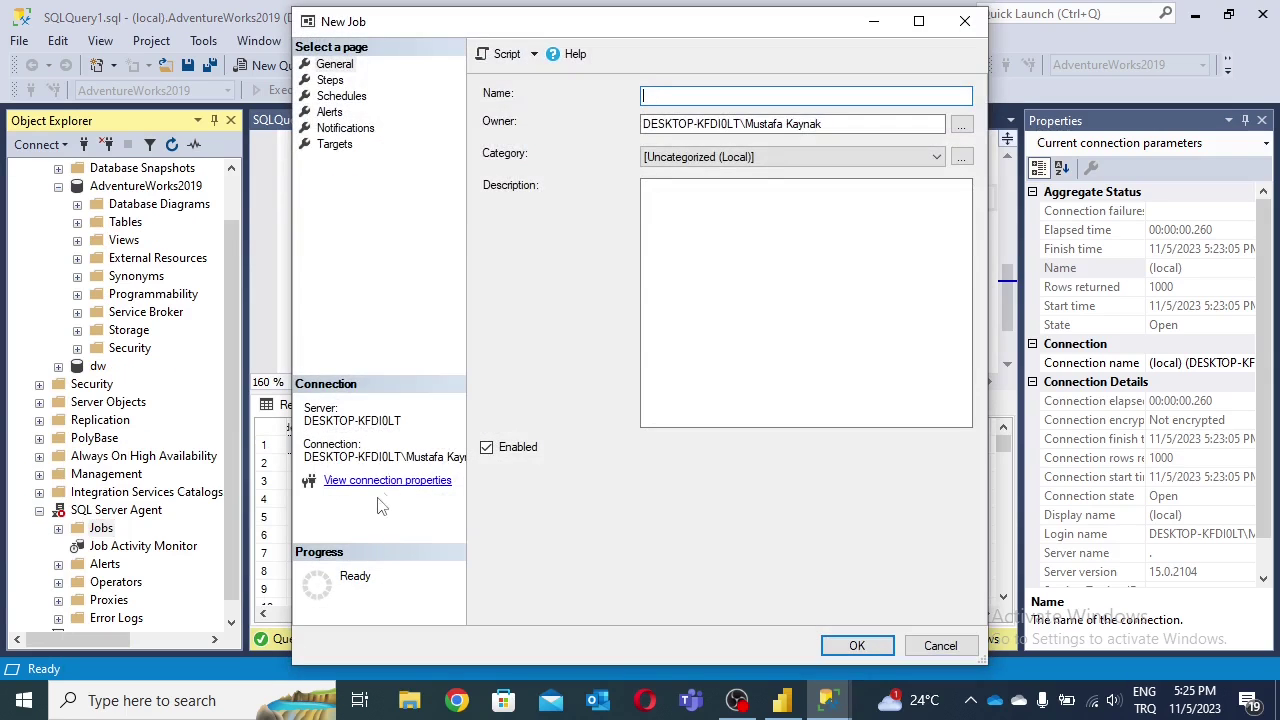
{"action": "left_click", "coordinate": [334, 64]}
{"action": "left_click", "coordinate": [341, 96]}
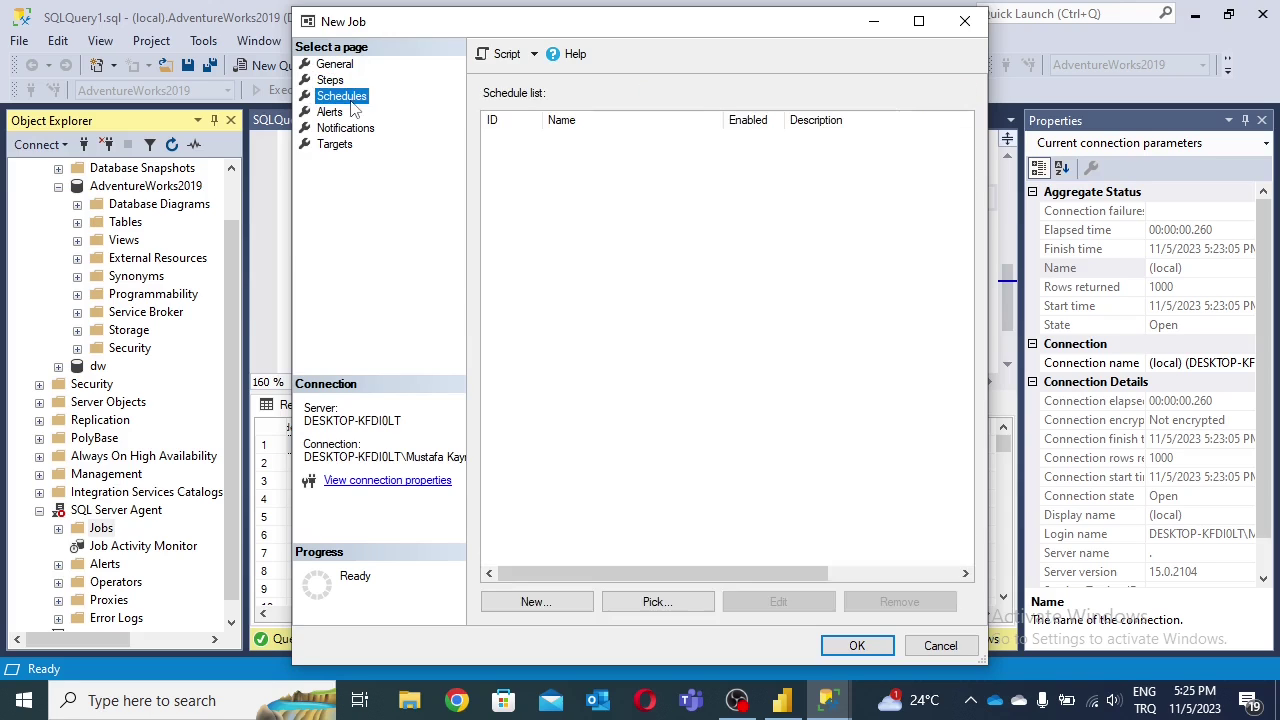
{"action": "left_click", "coordinate": [330, 80]}
Review a new job step's Run as and Type options, keeping Transact-SQL script, then cancel it.
{"action": "left_click", "coordinate": [542, 604]}
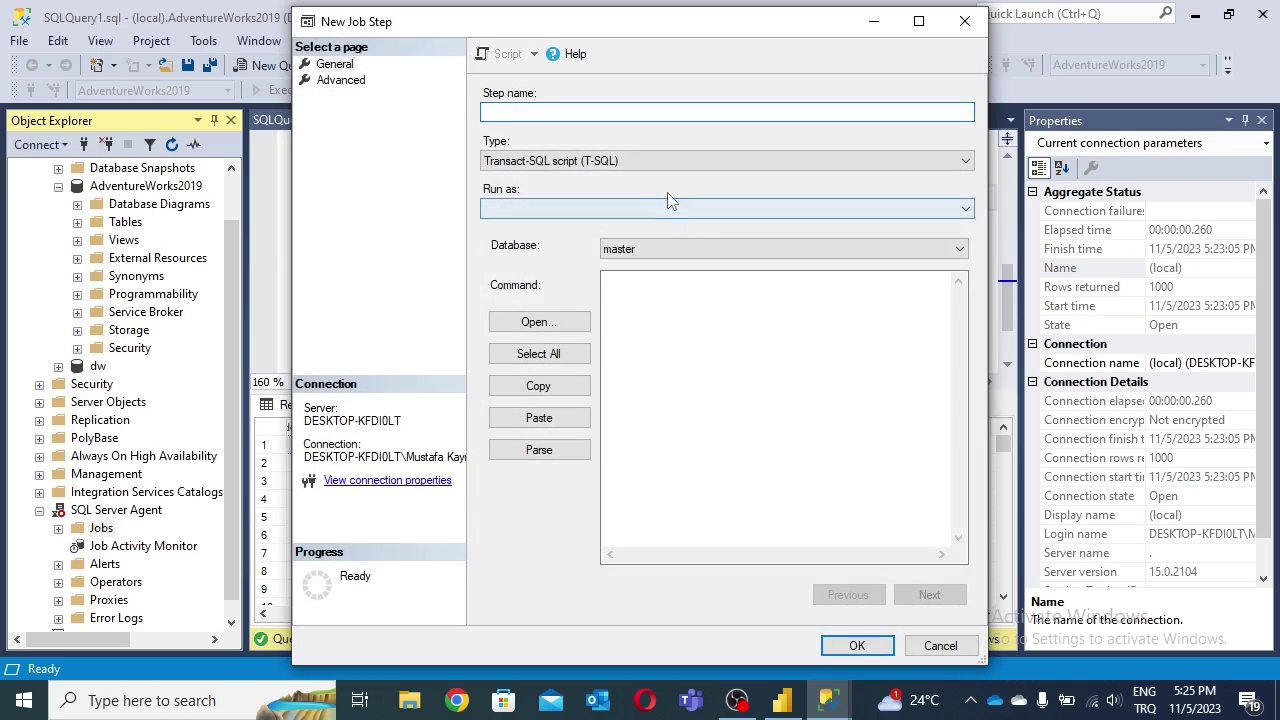
{"action": "left_click", "coordinate": [670, 209]}
{"action": "left_click", "coordinate": [547, 163]}
{"action": "left_click", "coordinate": [646, 160]}
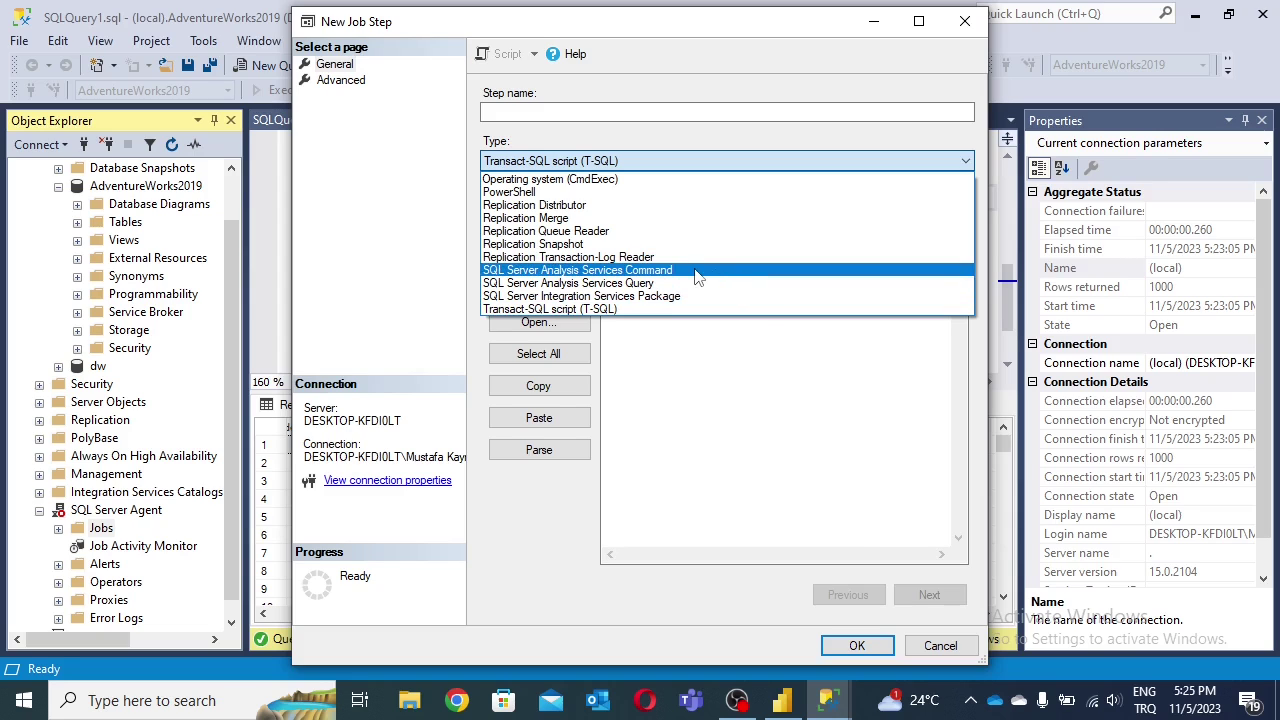
{"action": "left_click", "coordinate": [850, 416]}
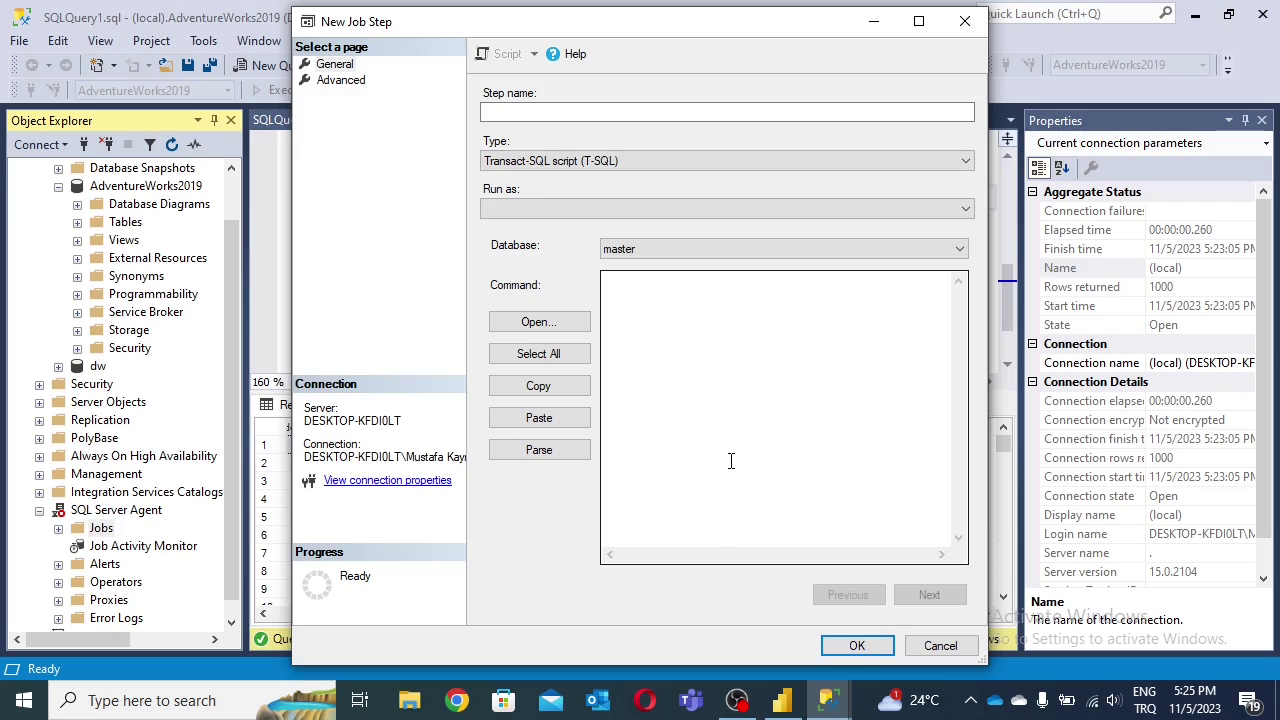
{"action": "left_click", "coordinate": [719, 307]}
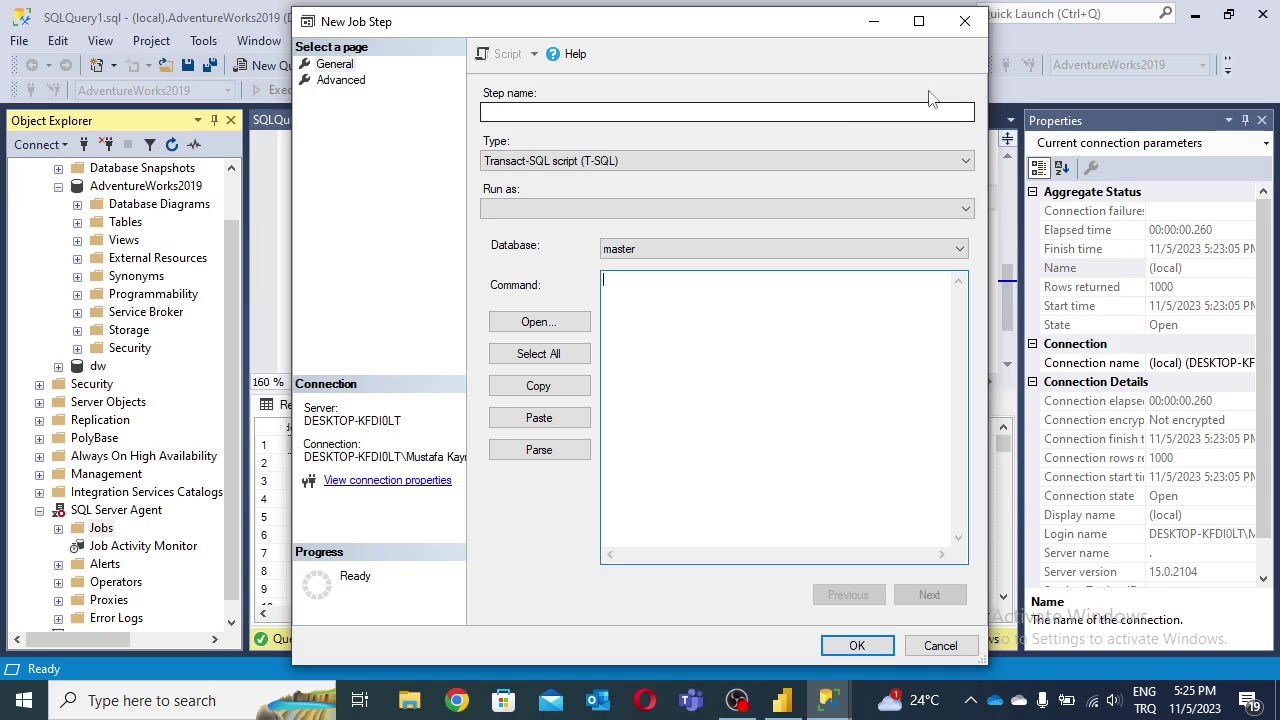
{"action": "left_click", "coordinate": [964, 20]}
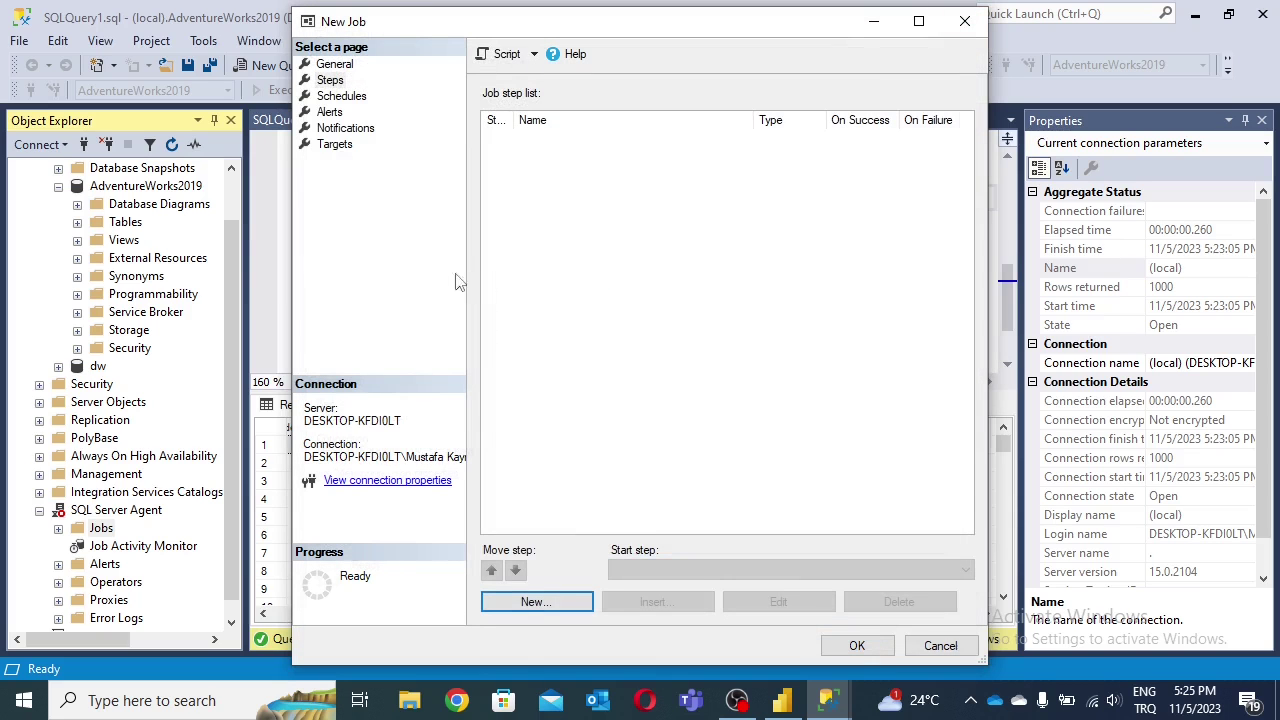
Open a new job schedule from the Schedules page, then discard it and the New Job window.
{"action": "left_click", "coordinate": [341, 96]}
{"action": "left_click", "coordinate": [530, 602]}
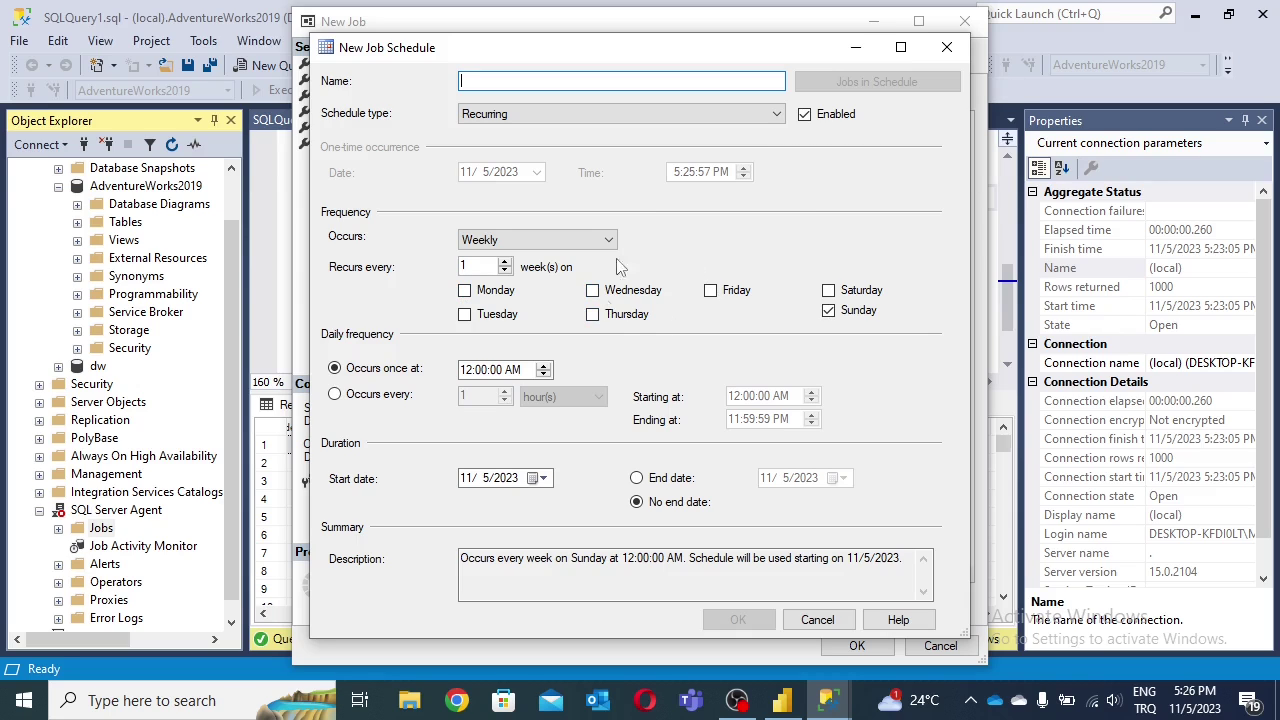
{"action": "left_click", "coordinate": [946, 47]}
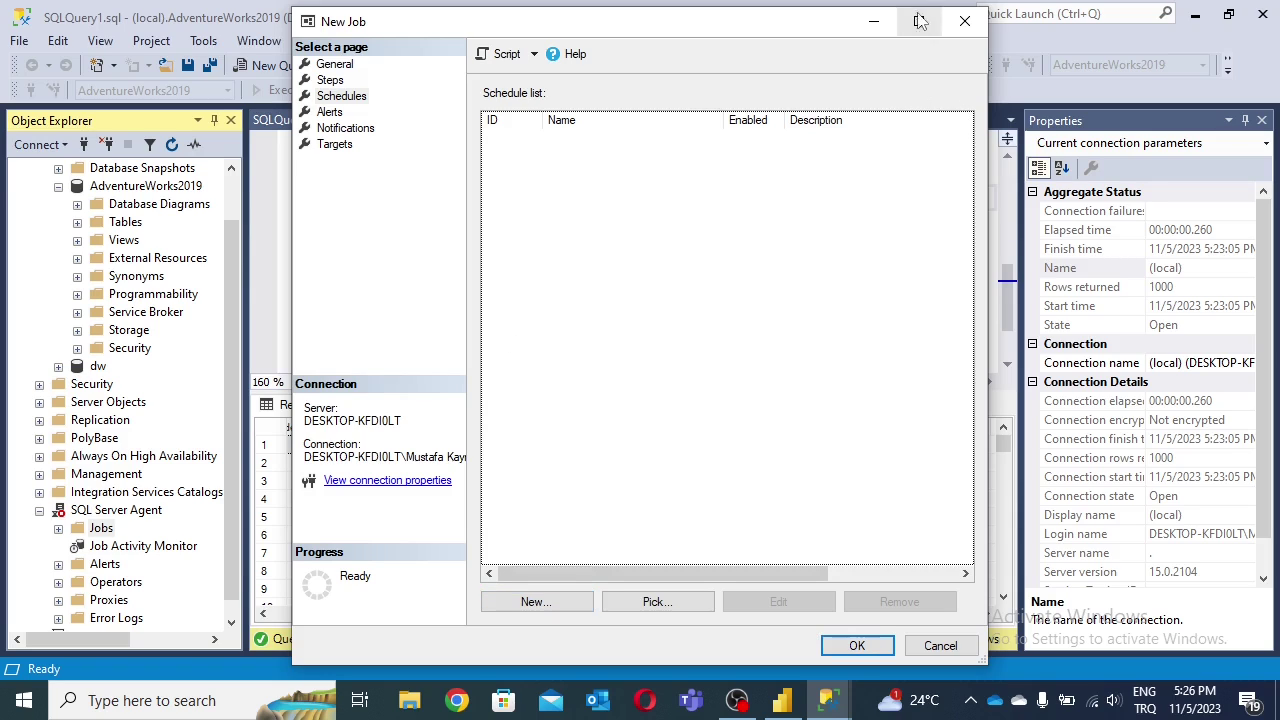
{"action": "left_click", "coordinate": [966, 23]}
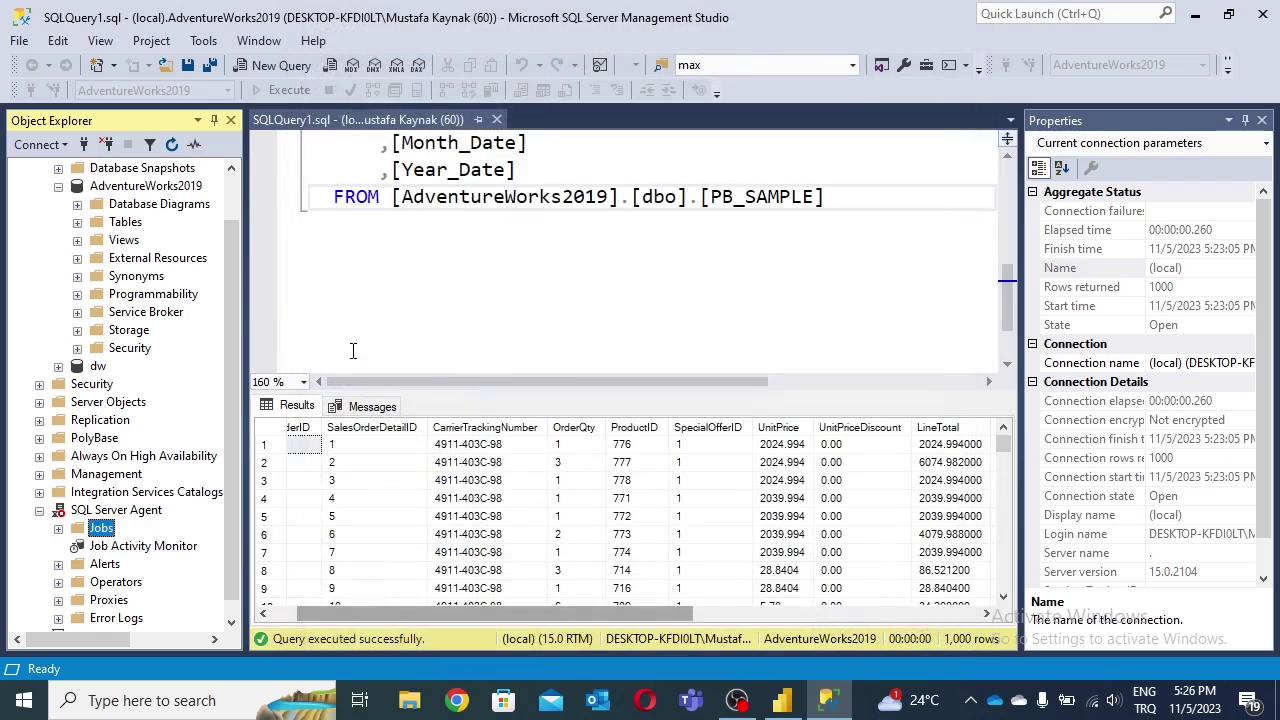
Back in Power BI, dismiss the save prompt and shrink the ModifiedDate/ProductID/OrderQty table visual.
{"action": "key", "text": "alt+Tab"}
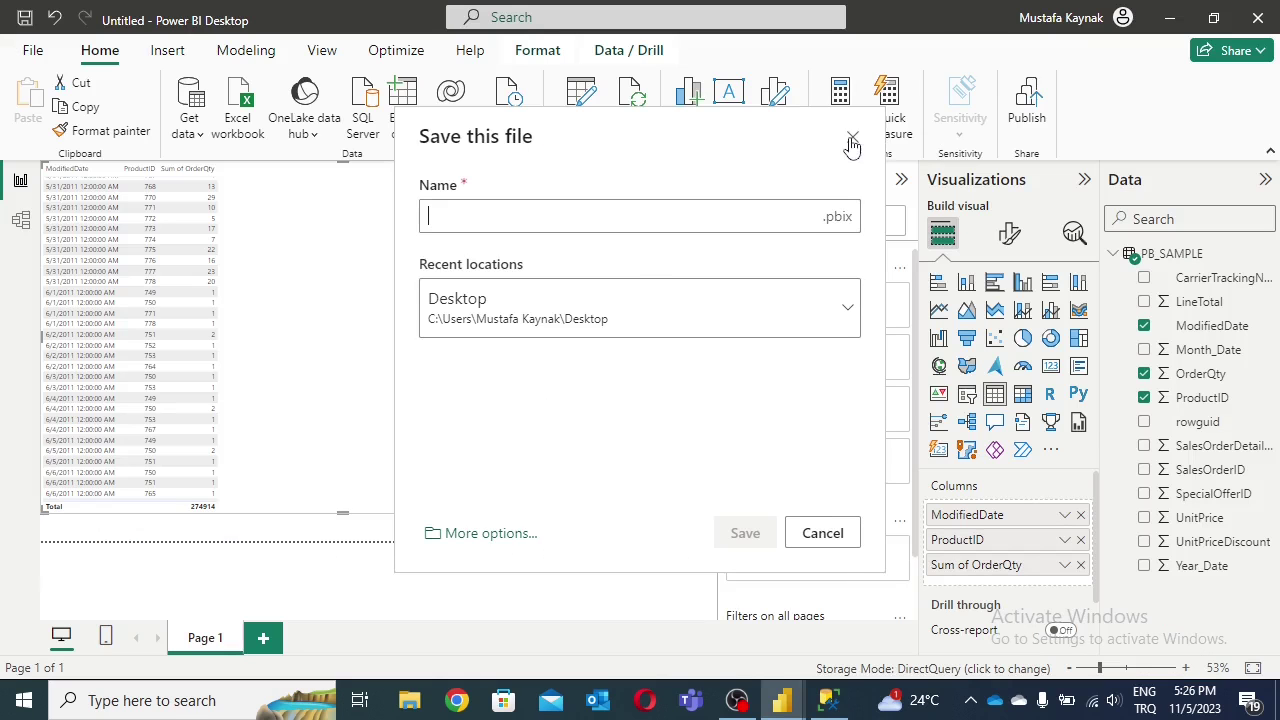
{"action": "left_click", "coordinate": [852, 140]}
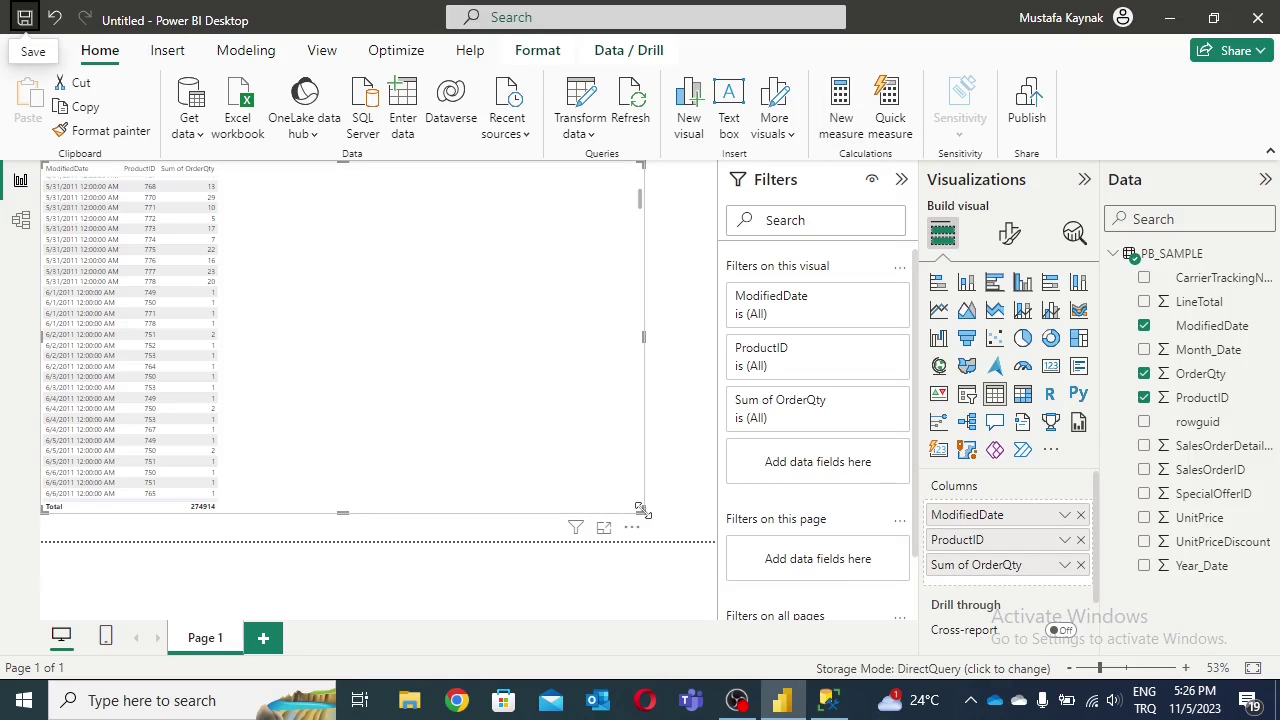
{"action": "left_click_drag", "start_coordinate": [641, 510], "coordinate": [478, 431]}
{"action": "left_click", "coordinate": [580, 441]}
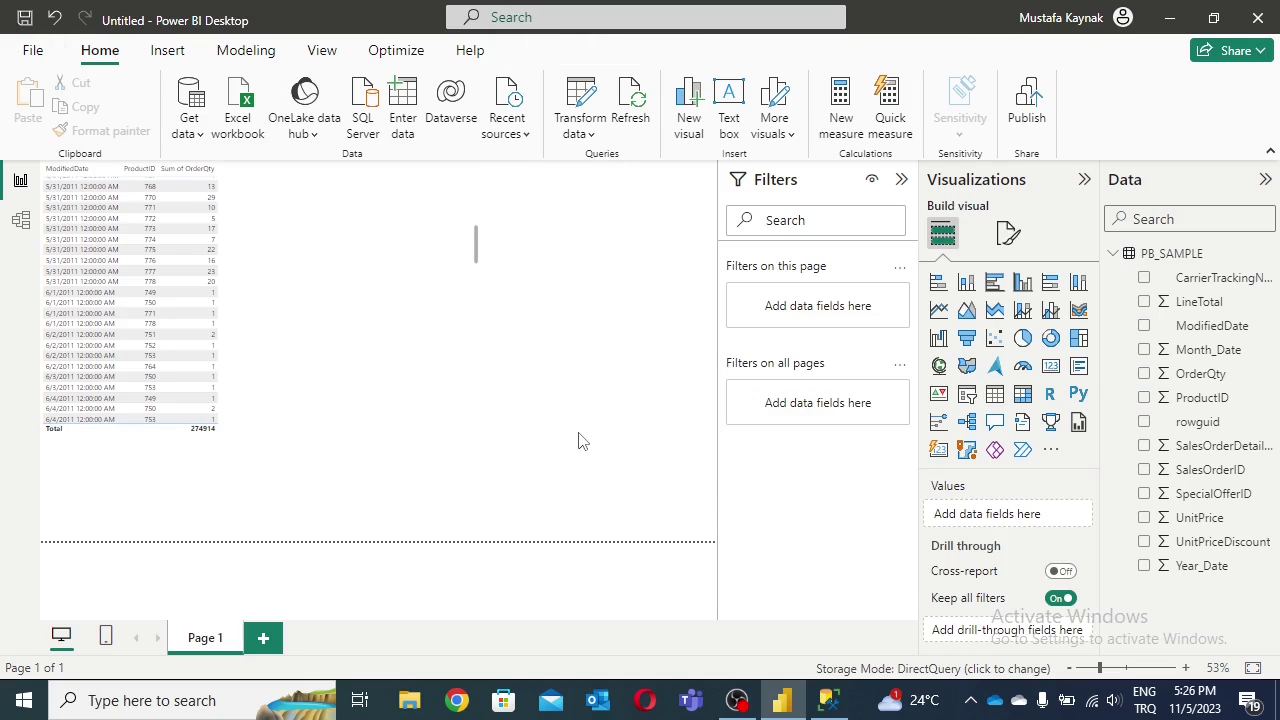